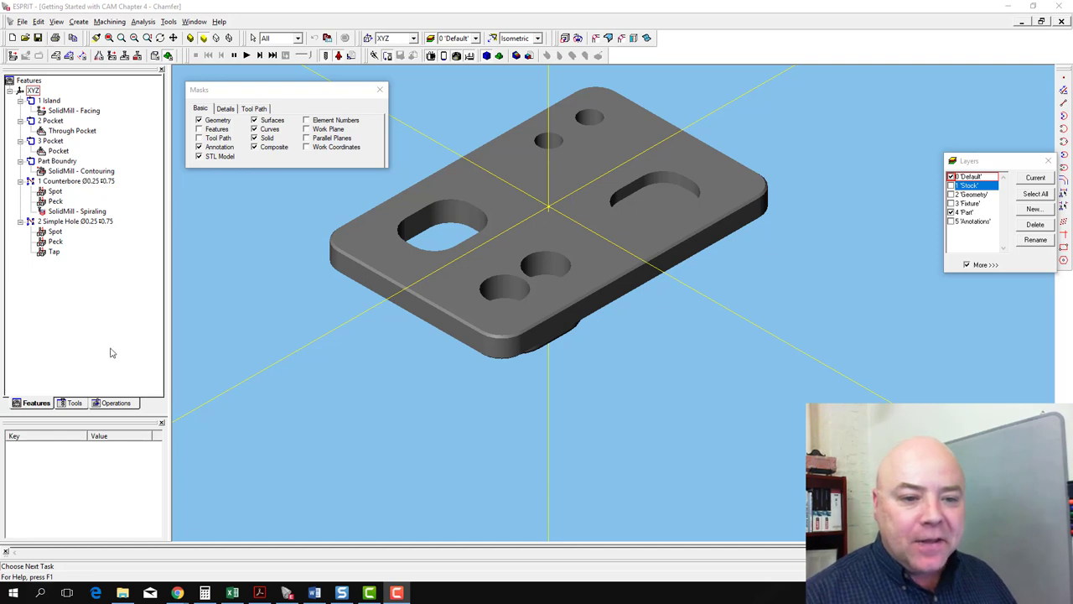
Zoom around the plate and move the masks panel out of the way.
{"action": "scroll", "coordinate": [430, 305], "scroll_direction": "up", "scroll_amount": 3}
{"action": "scroll", "coordinate": [430, 304], "scroll_direction": "up", "scroll_amount": 2}
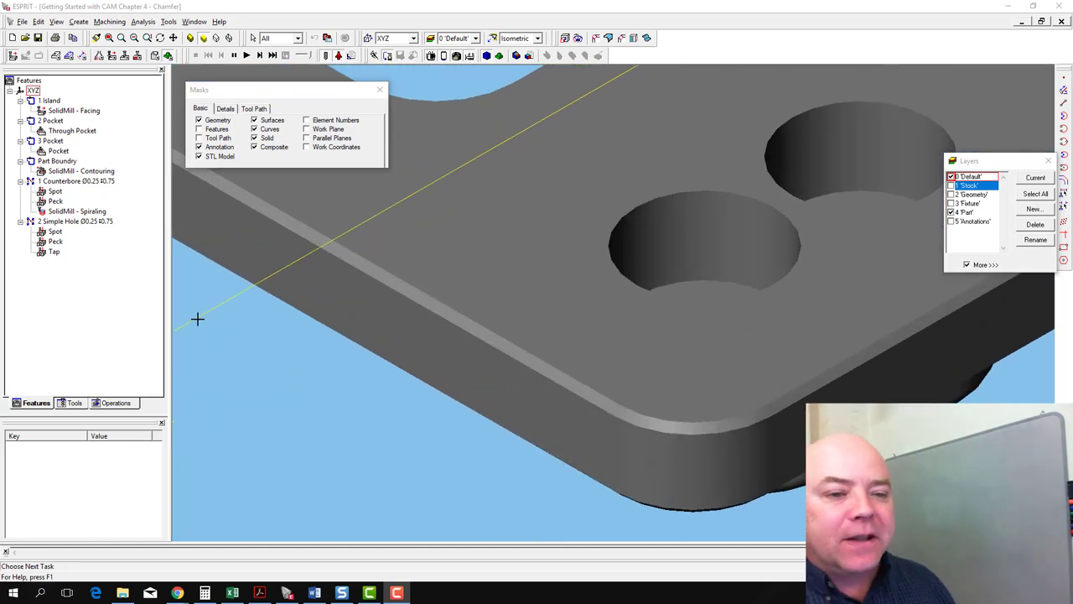
{"action": "scroll", "coordinate": [362, 377], "scroll_direction": "down", "scroll_amount": 3}
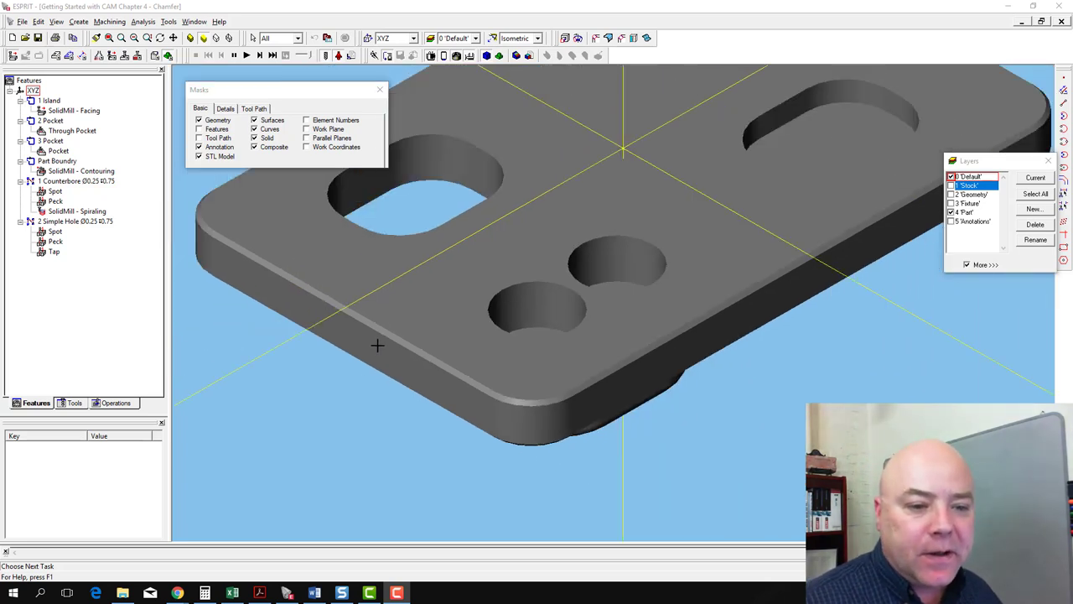
{"action": "scroll", "coordinate": [378, 329], "scroll_direction": "up", "scroll_amount": 5}
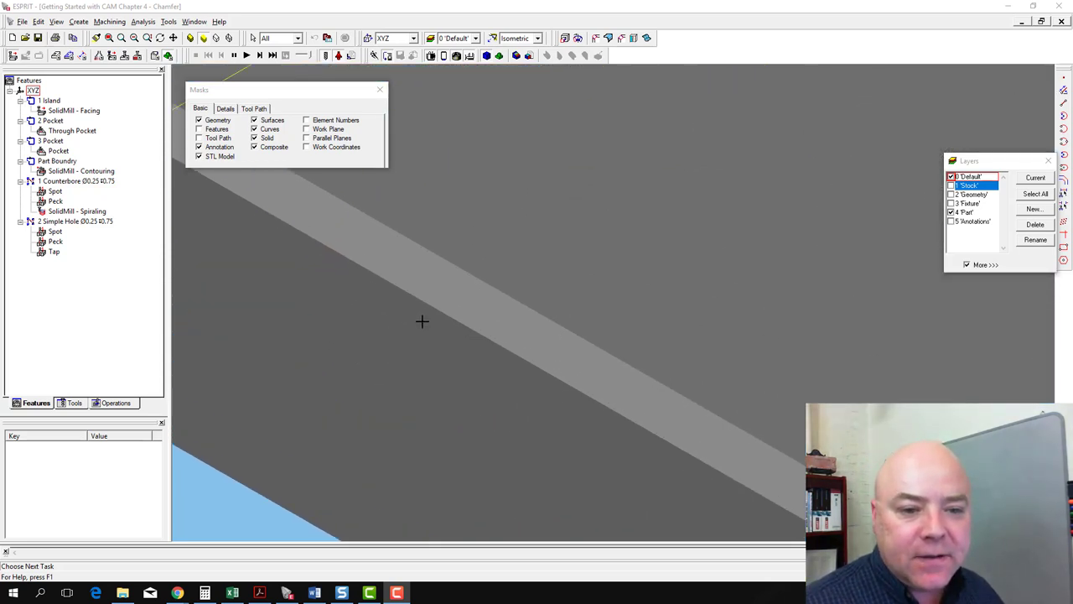
{"action": "scroll", "coordinate": [452, 291], "scroll_direction": "down", "scroll_amount": 5}
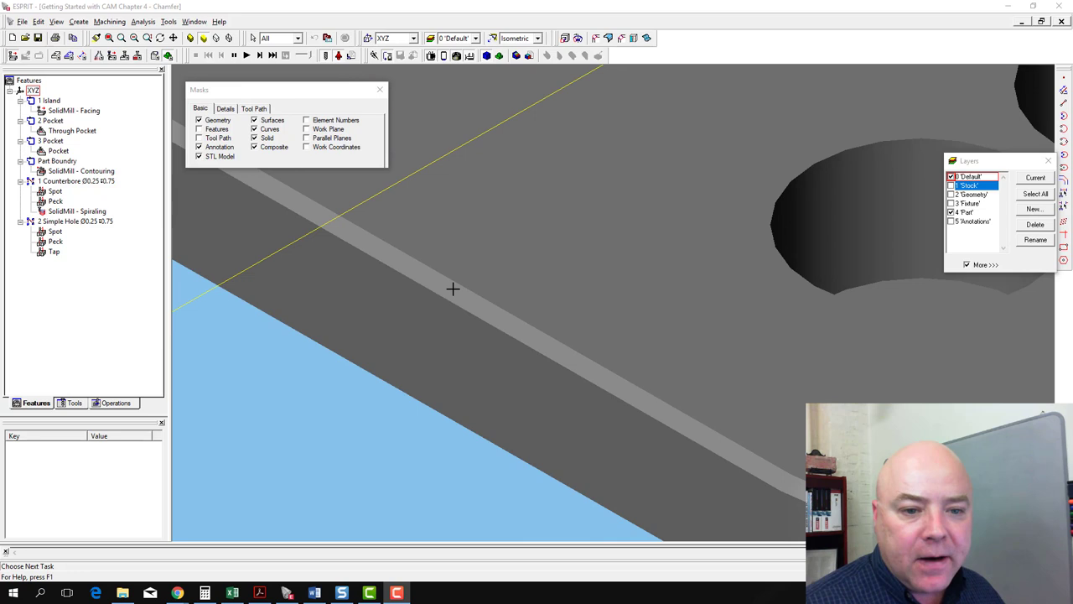
{"action": "scroll", "coordinate": [452, 289], "scroll_direction": "down", "scroll_amount": 2}
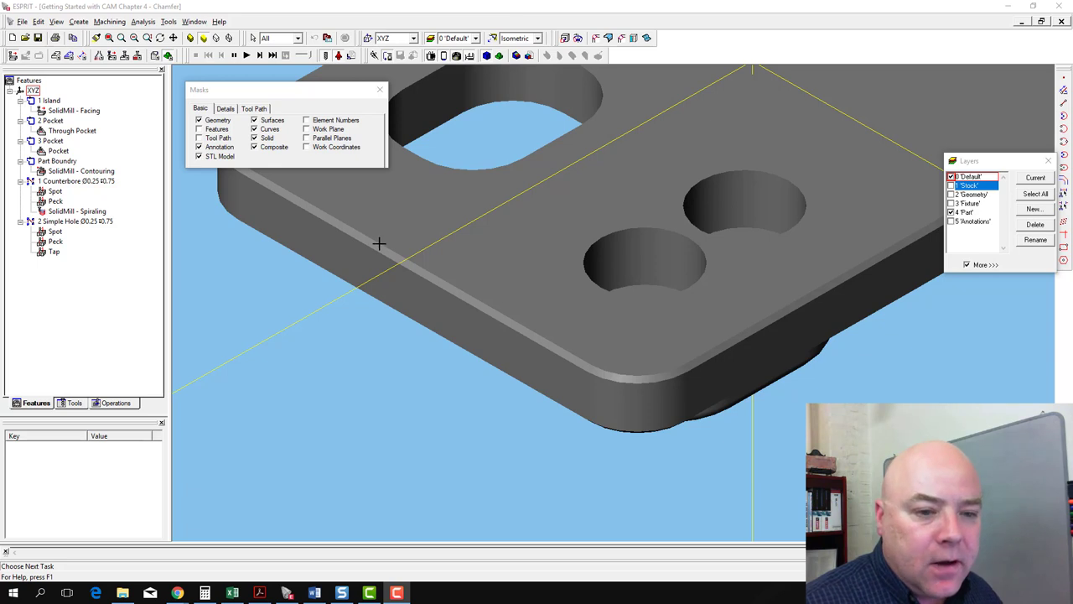
{"action": "scroll", "coordinate": [380, 249], "scroll_direction": "up", "scroll_amount": 4}
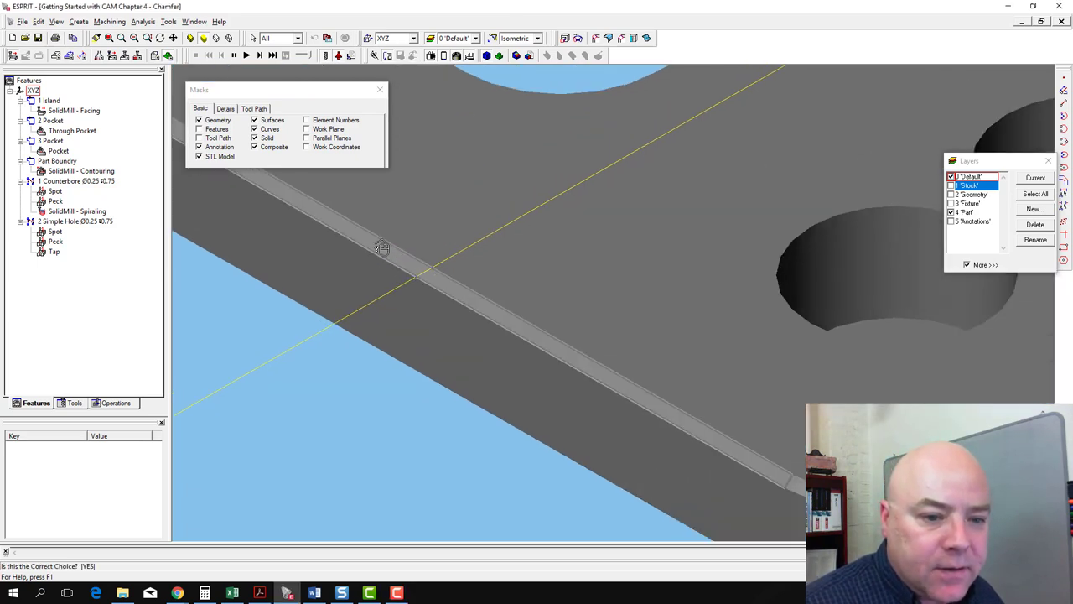
{"action": "scroll", "coordinate": [382, 249], "scroll_direction": "down", "scroll_amount": 2}
{"action": "left_click_drag", "start_coordinate": [310, 89], "coordinate": [295, 316]}
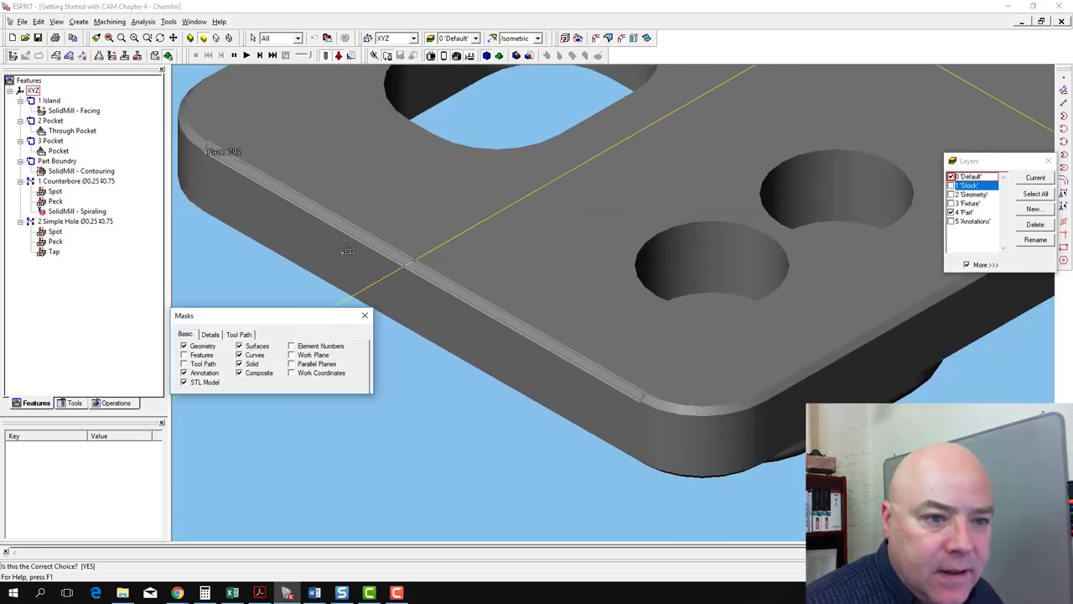
Pick the plate's outer side wall, a group of 24 faces.
{"action": "left_click", "coordinate": [239, 164]}
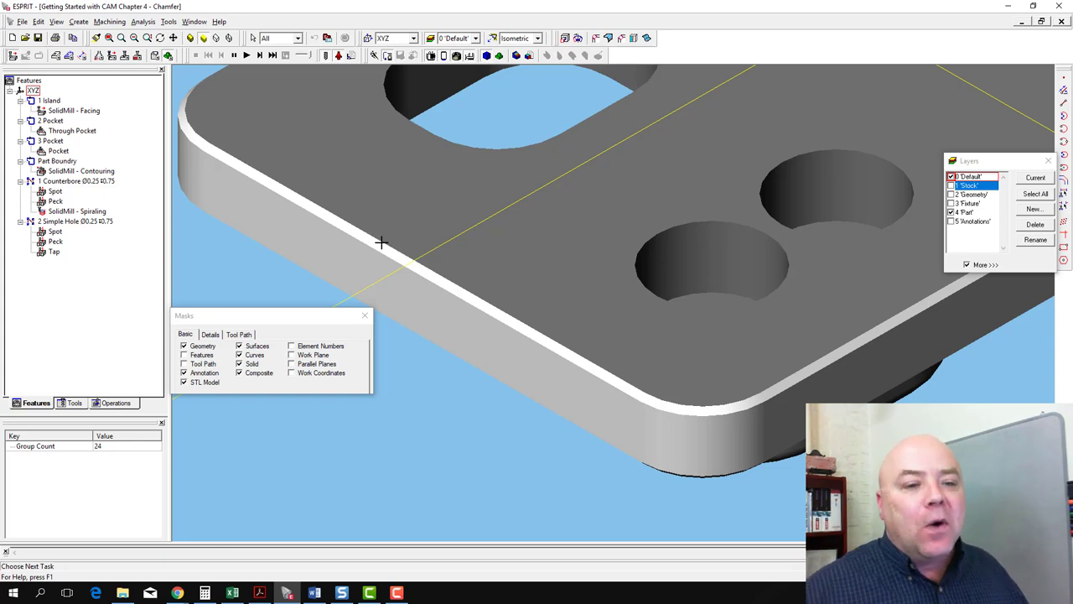
{"action": "scroll", "coordinate": [382, 242], "scroll_direction": "up", "scroll_amount": 1}
{"action": "scroll", "coordinate": [369, 230], "scroll_direction": "down", "scroll_amount": 2}
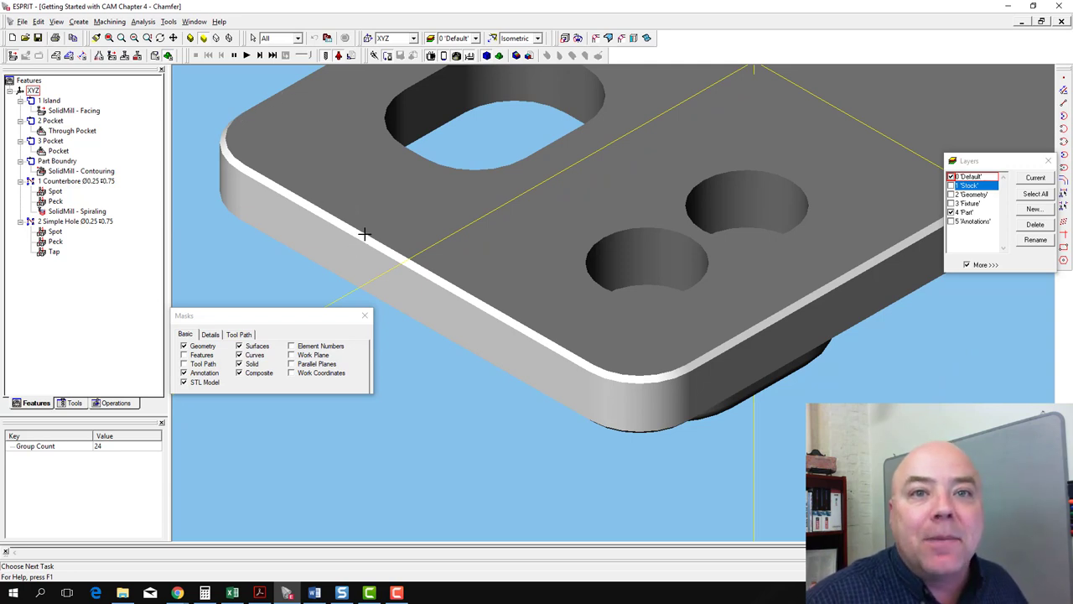
Pick the top chamfer edge and cycle it from Edge to the full outer Loop.
{"action": "scroll", "coordinate": [360, 226], "scroll_direction": "up", "scroll_amount": 3}
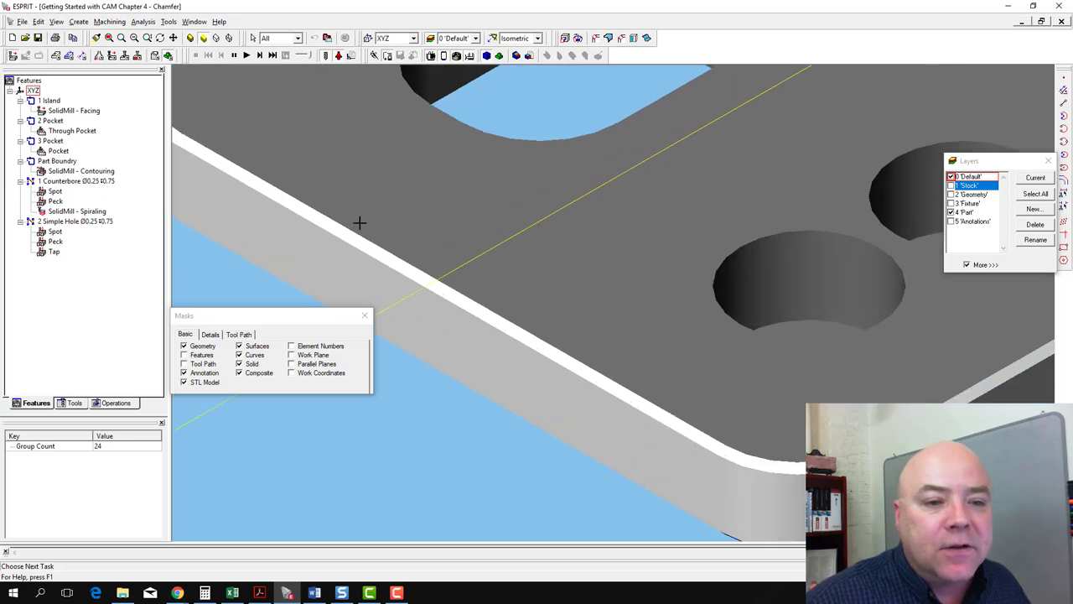
{"action": "left_click", "coordinate": [358, 240]}
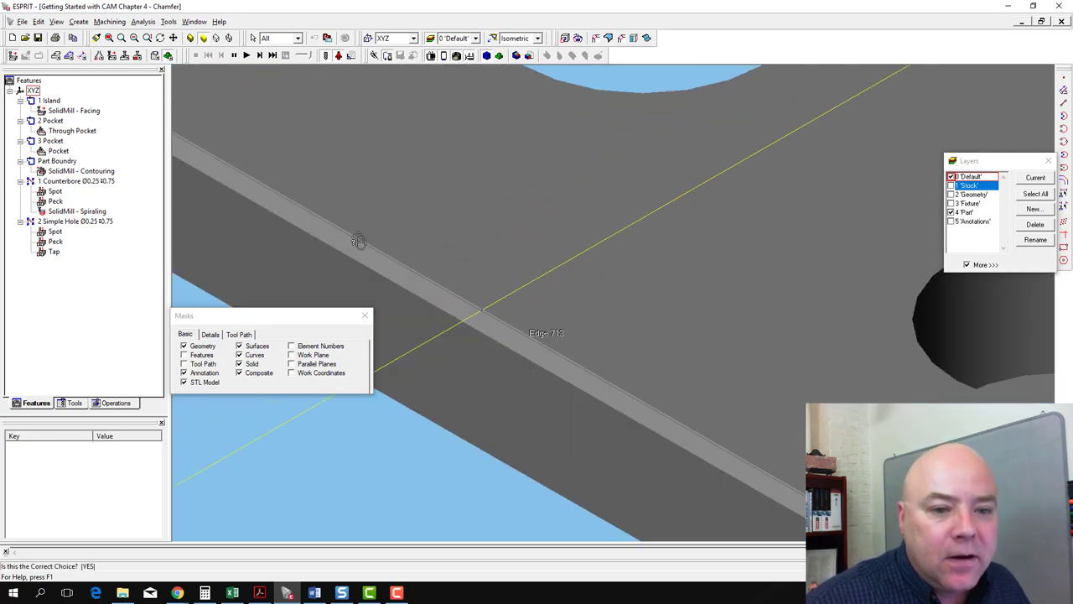
{"action": "scroll", "coordinate": [359, 238], "scroll_direction": "down", "scroll_amount": 3}
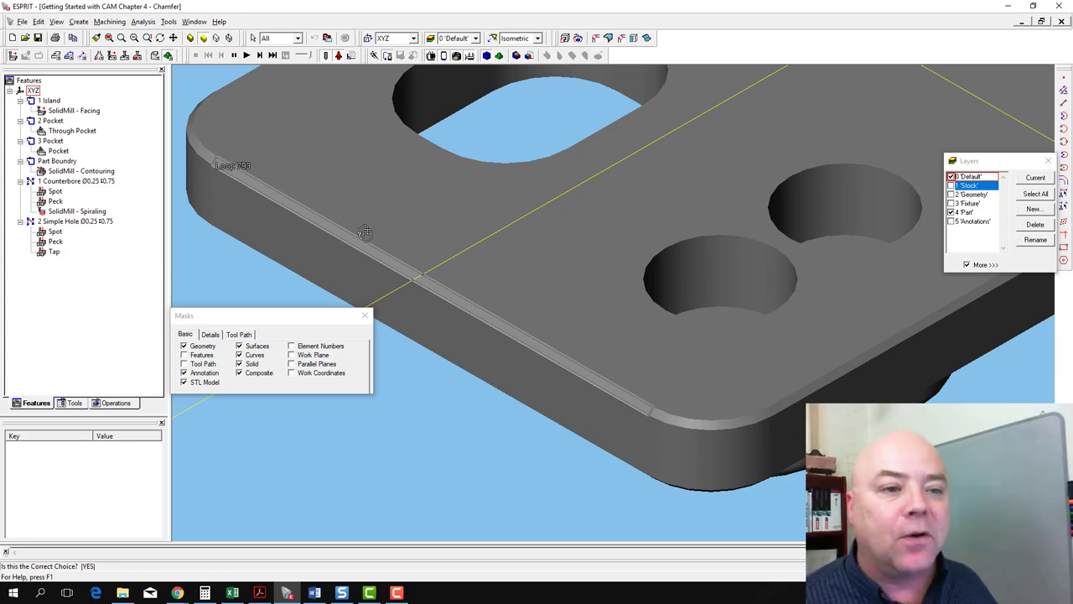
{"action": "left_click", "coordinate": [365, 232]}
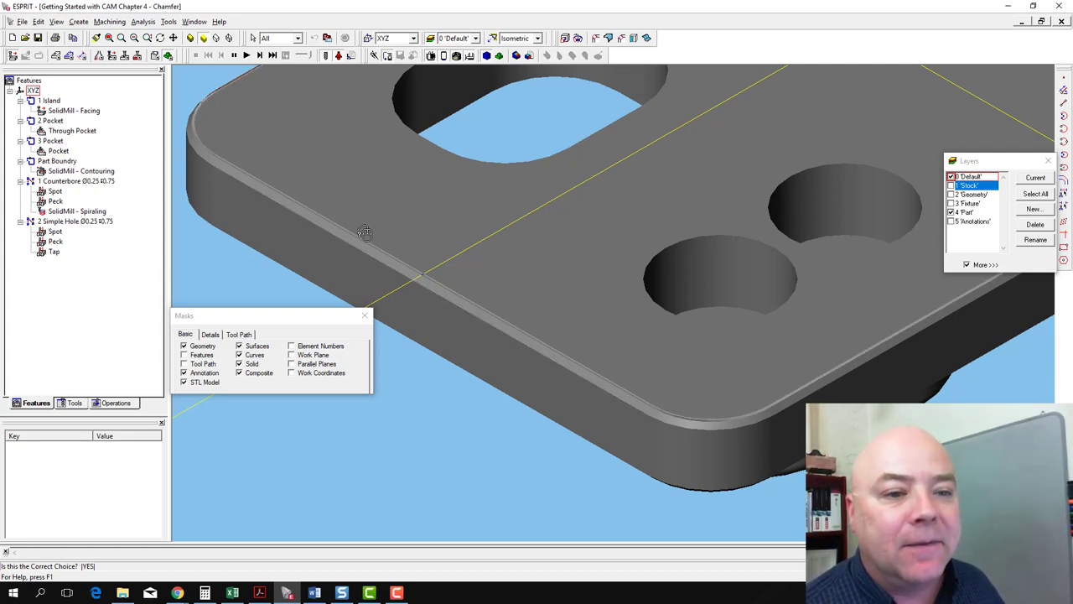
{"action": "scroll", "coordinate": [365, 232], "scroll_direction": "down", "scroll_amount": 3}
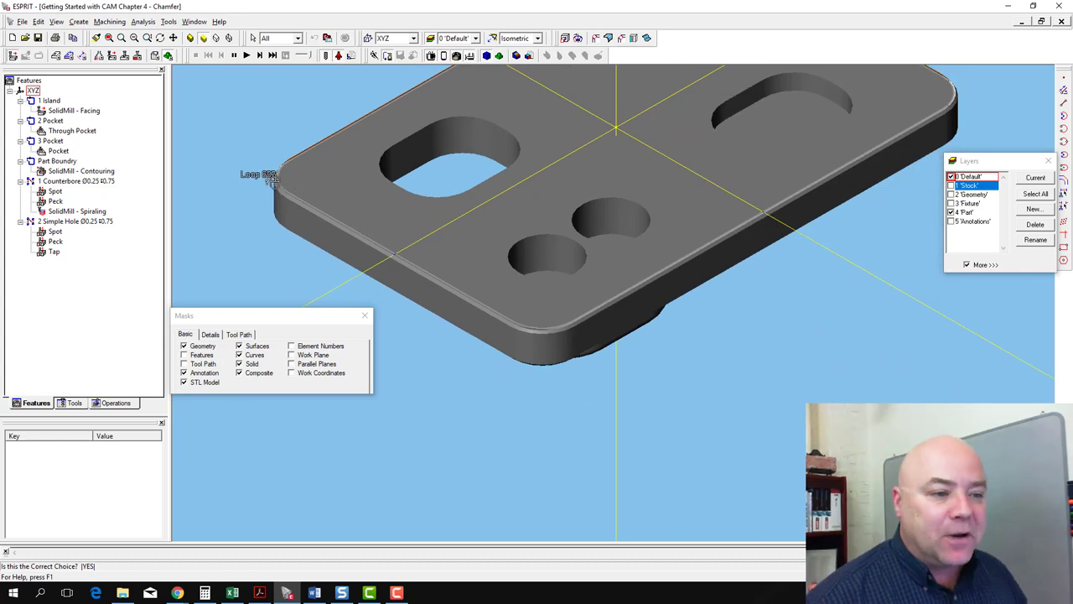
{"action": "left_click", "coordinate": [261, 234]}
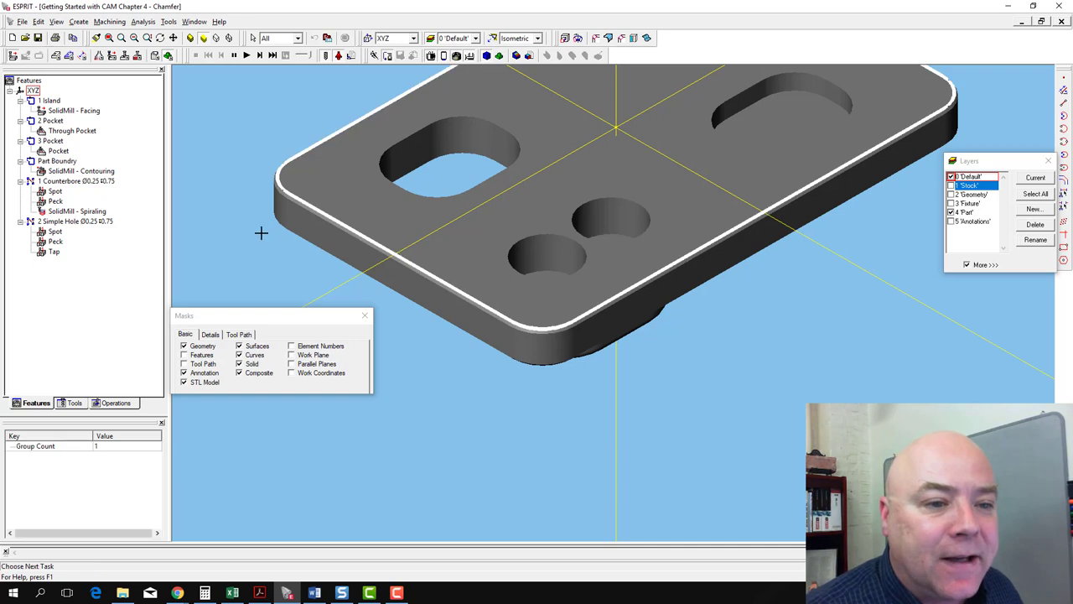
Create a chain feature, 7 Chain, from the picked loop.
{"action": "left_click", "coordinate": [73, 56]}
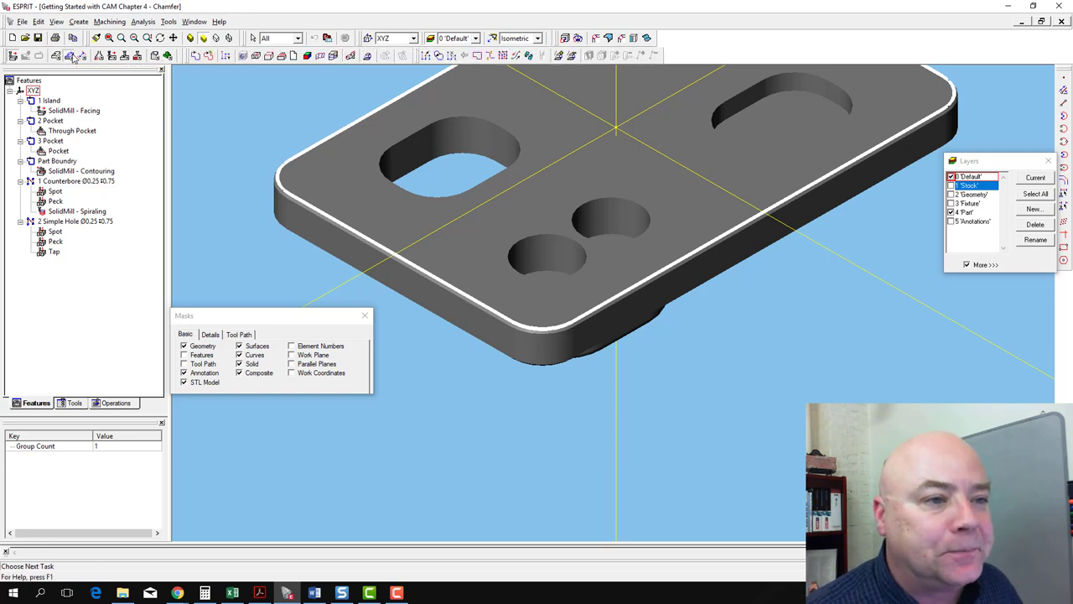
{"action": "left_click", "coordinate": [205, 59]}
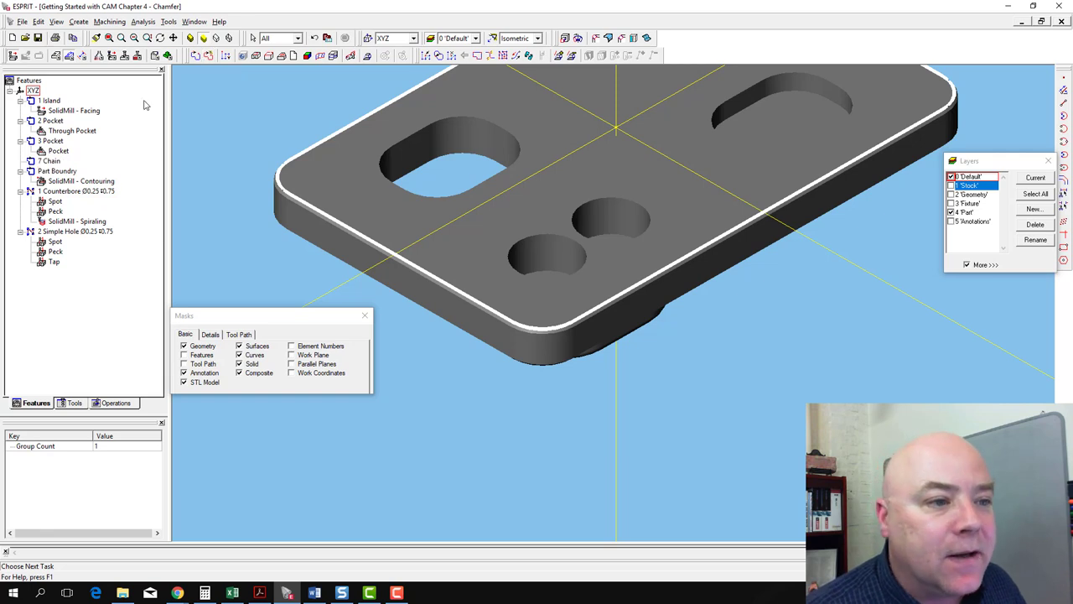
{"action": "left_click", "coordinate": [50, 162]}
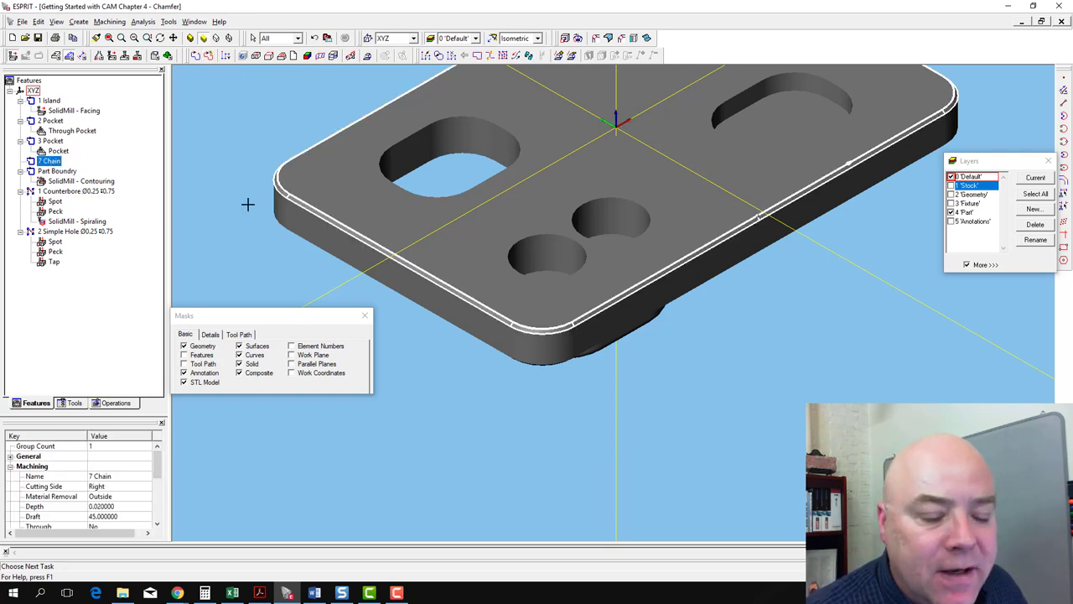
{"action": "scroll", "coordinate": [444, 285], "scroll_direction": "up", "scroll_amount": 2}
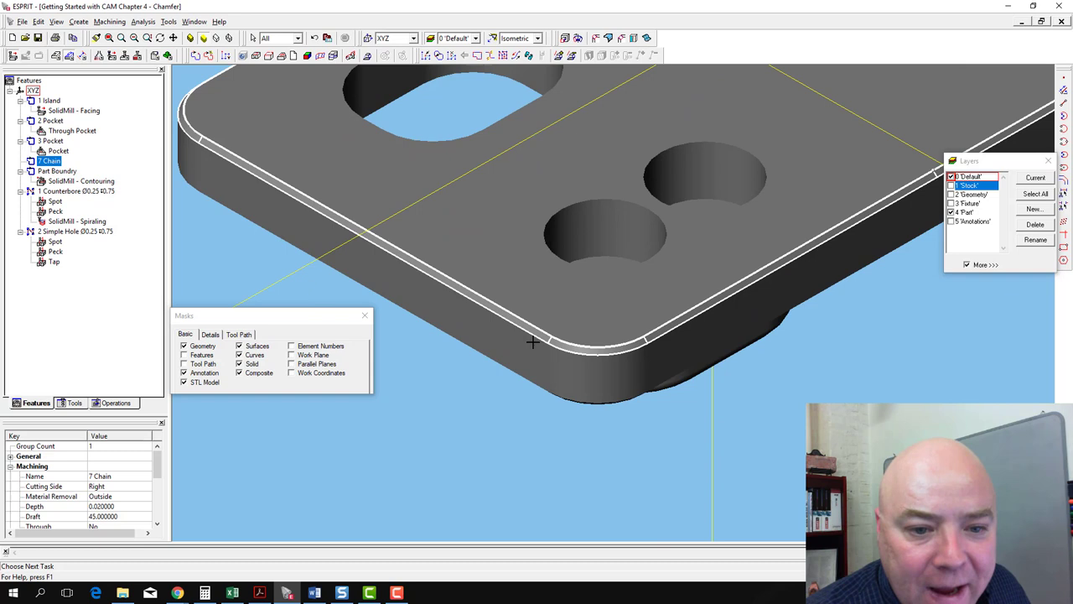
{"action": "scroll", "coordinate": [302, 214], "scroll_direction": "down", "scroll_amount": 1}
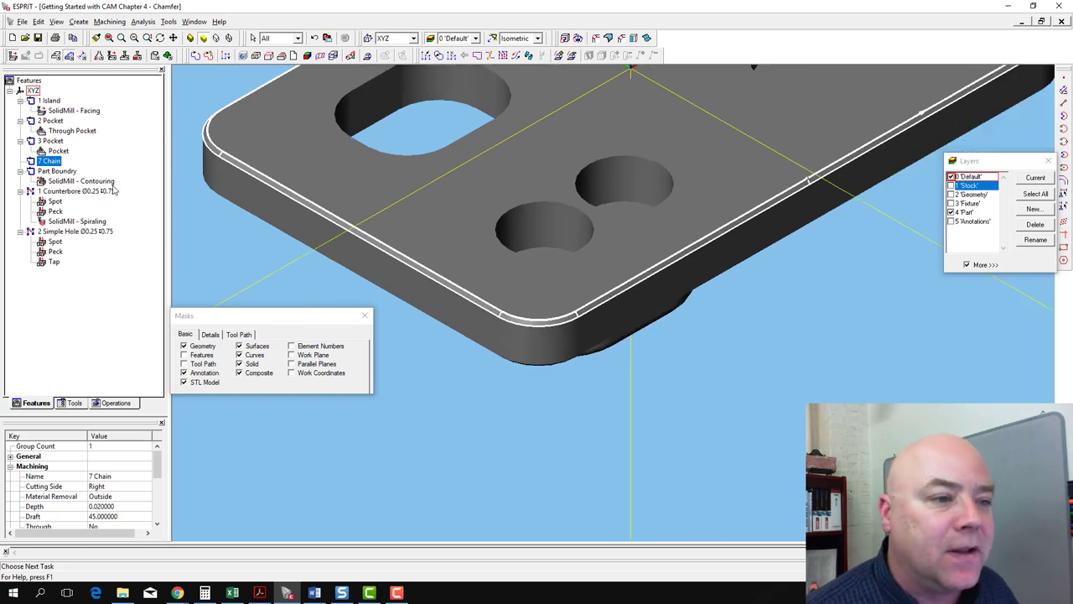
Rename the 7 Chain feature to 'Chamfer'.
{"action": "right_click", "coordinate": [55, 161]}
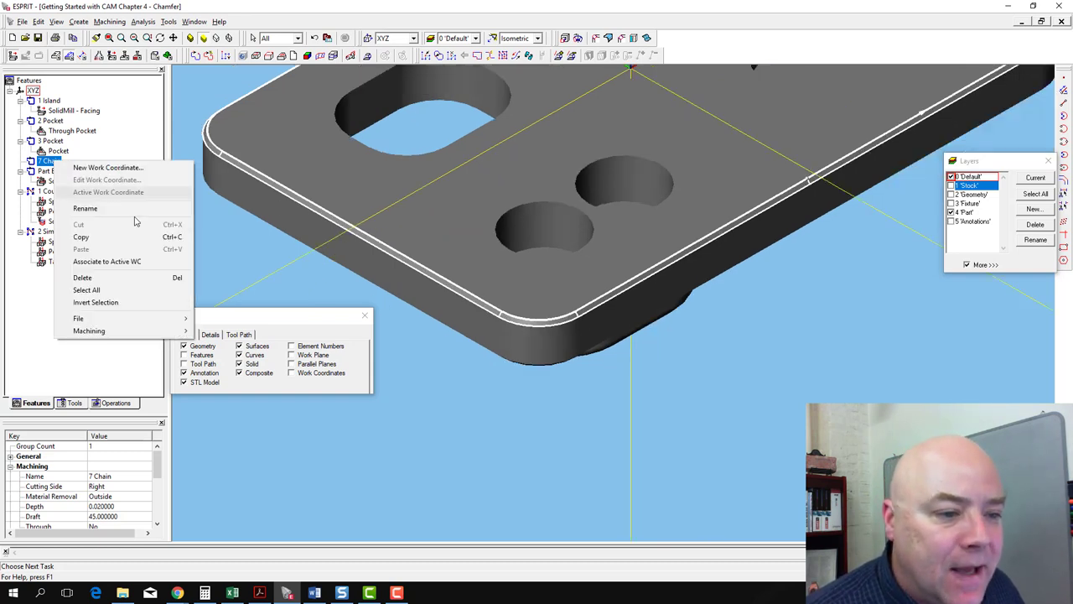
{"action": "left_click", "coordinate": [93, 210]}
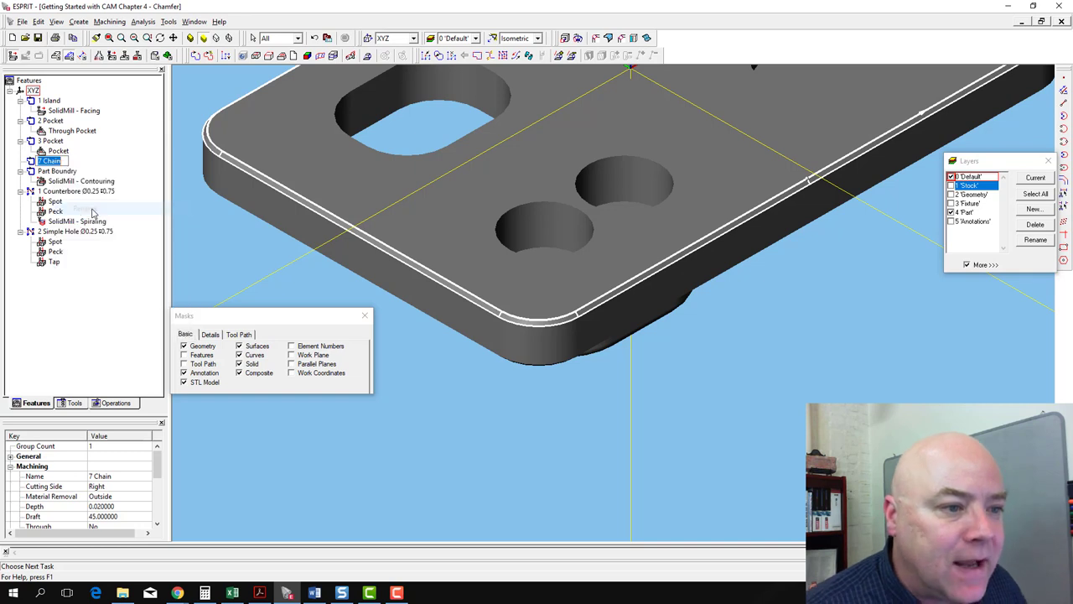
{"action": "type", "text": "Chamfer"}
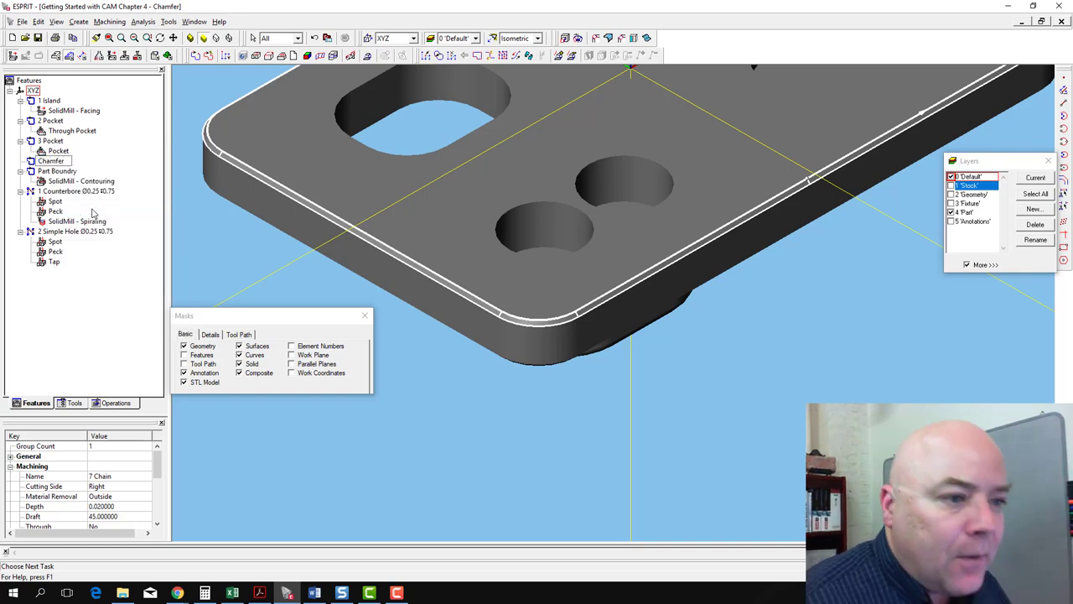
{"action": "left_click", "coordinate": [218, 241]}
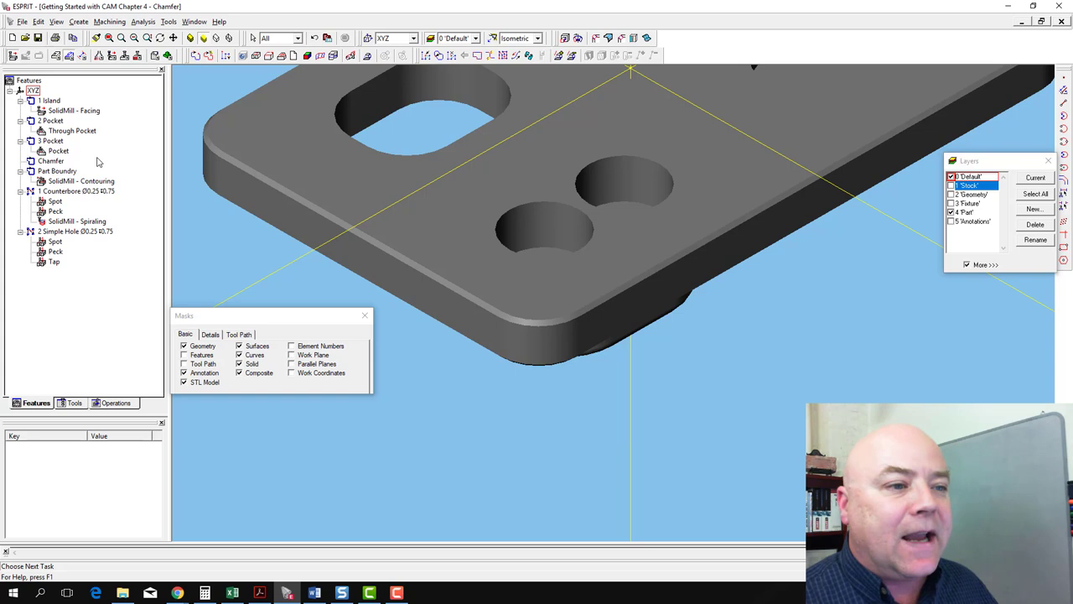
Start a SolidMill Contouring operation on Chamfer using the 3/8 CHAMFER MILL tool.
{"action": "left_click", "coordinate": [60, 163]}
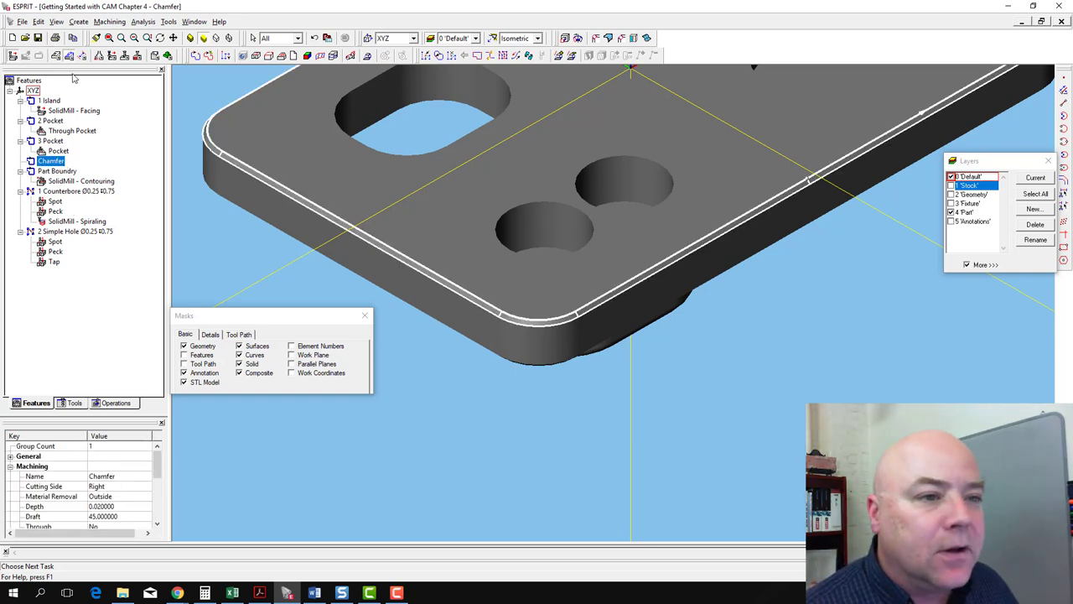
{"action": "left_click", "coordinate": [110, 56]}
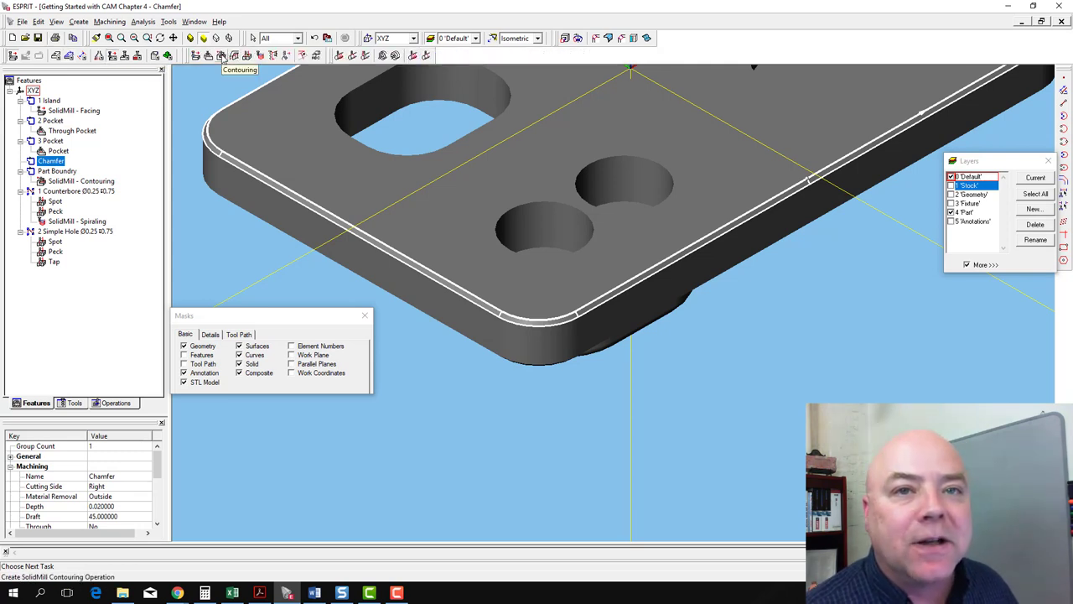
{"action": "left_click", "coordinate": [223, 56]}
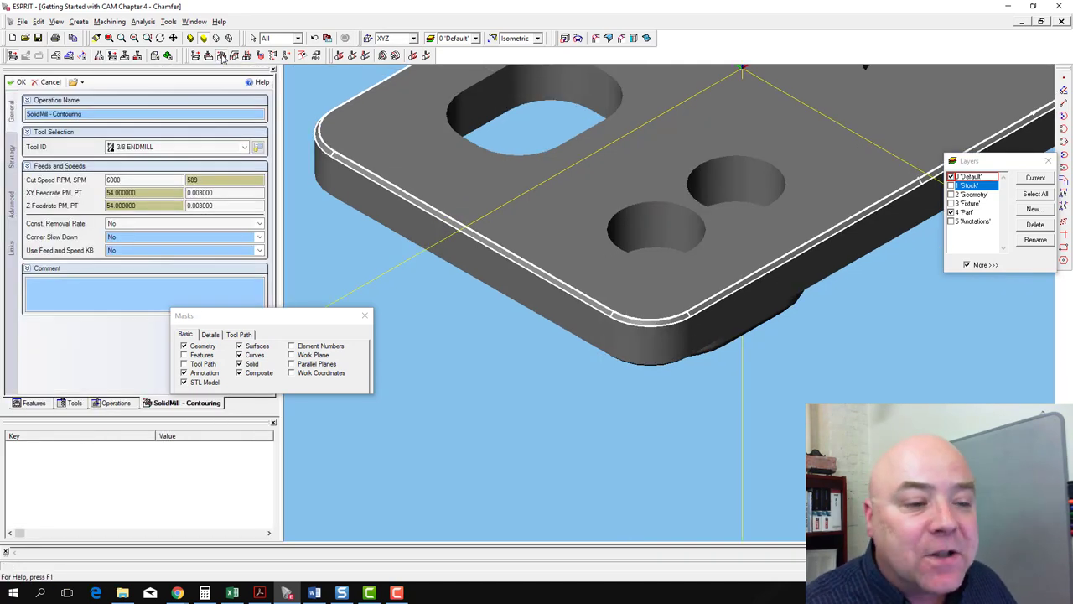
{"action": "left_click", "coordinate": [154, 148]}
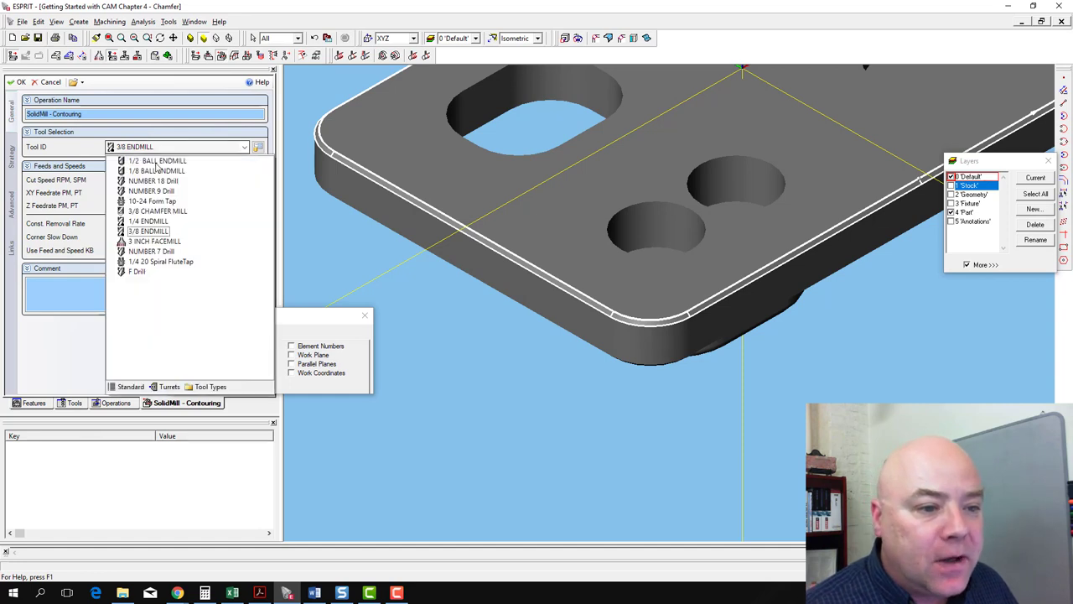
{"action": "left_click", "coordinate": [148, 212]}
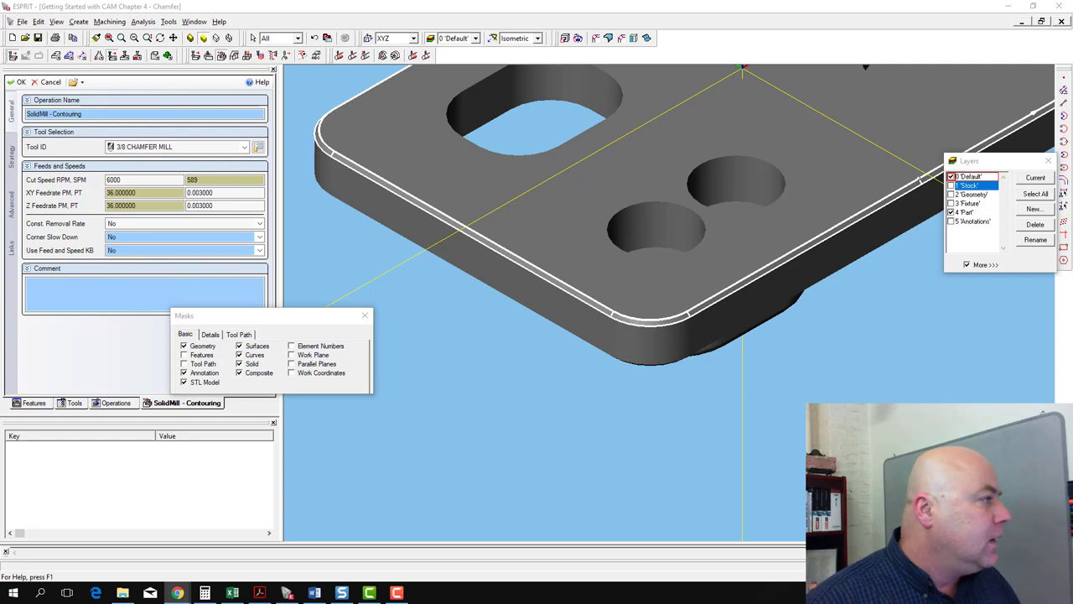
{"action": "key", "text": "alt+Tab"}
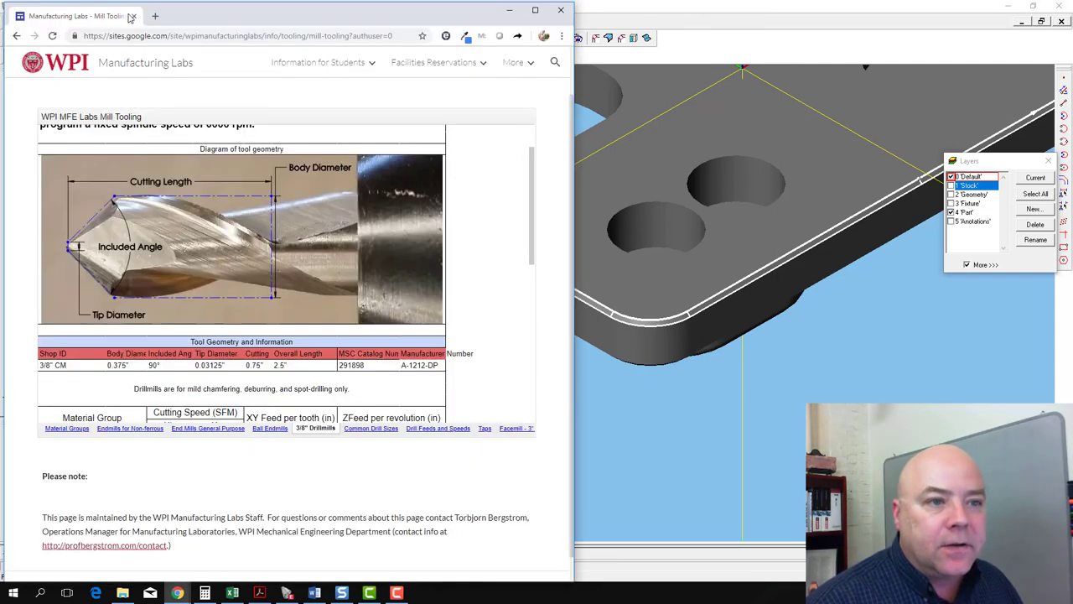
{"action": "left_click_drag", "start_coordinate": [195, 3], "coordinate": [496, 59]}
{"action": "scroll", "coordinate": [474, 316], "scroll_direction": "down", "scroll_amount": 3}
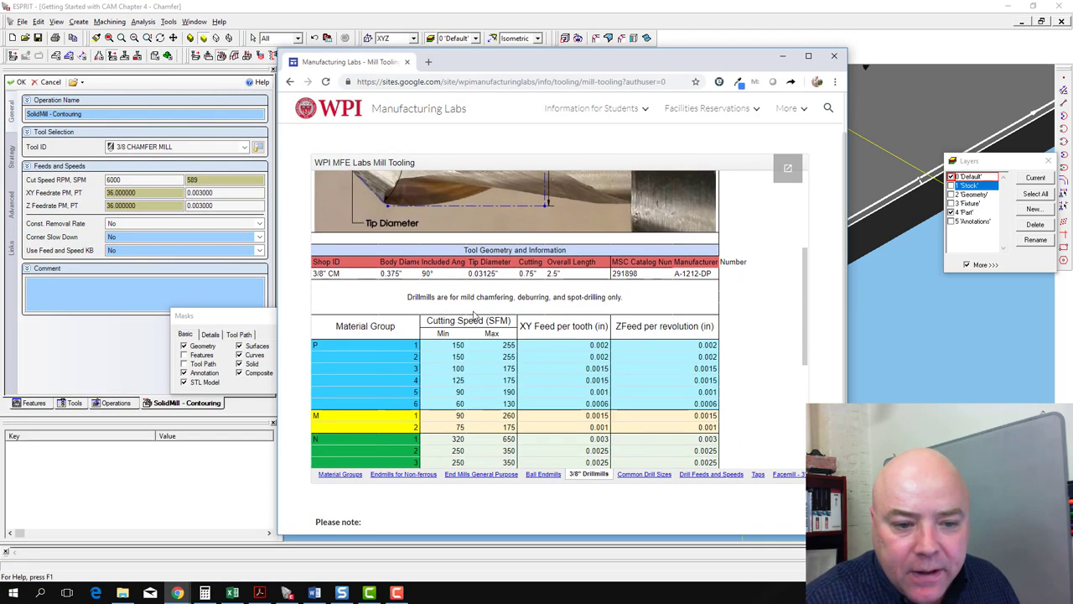
{"action": "scroll", "coordinate": [474, 316], "scroll_direction": "down", "scroll_amount": 1}
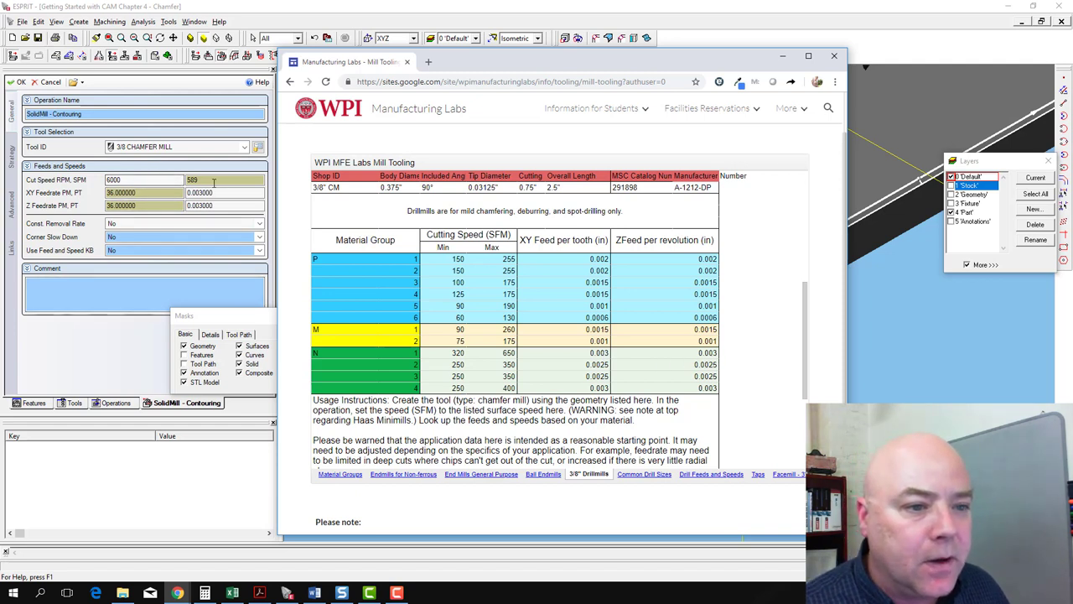
{"action": "left_click", "coordinate": [118, 181]}
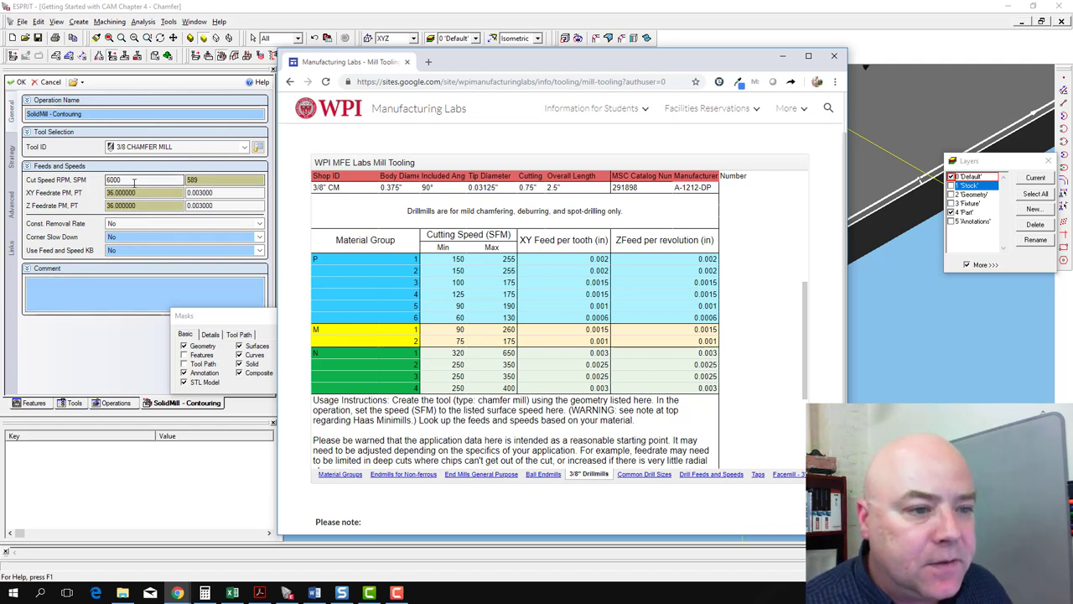
{"action": "left_click", "coordinate": [200, 192]}
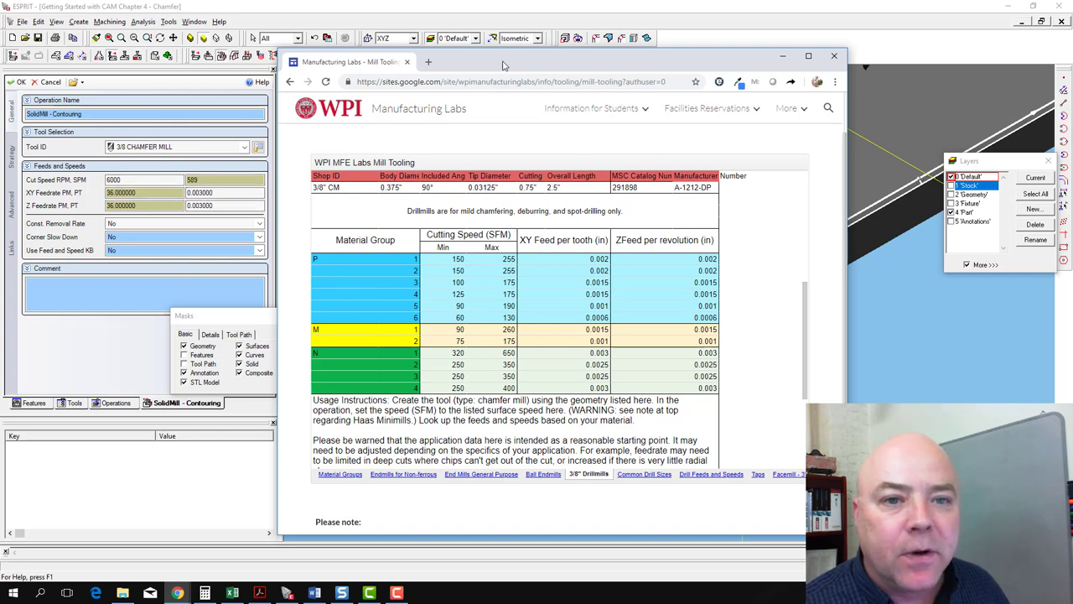
{"action": "left_click", "coordinate": [783, 55]}
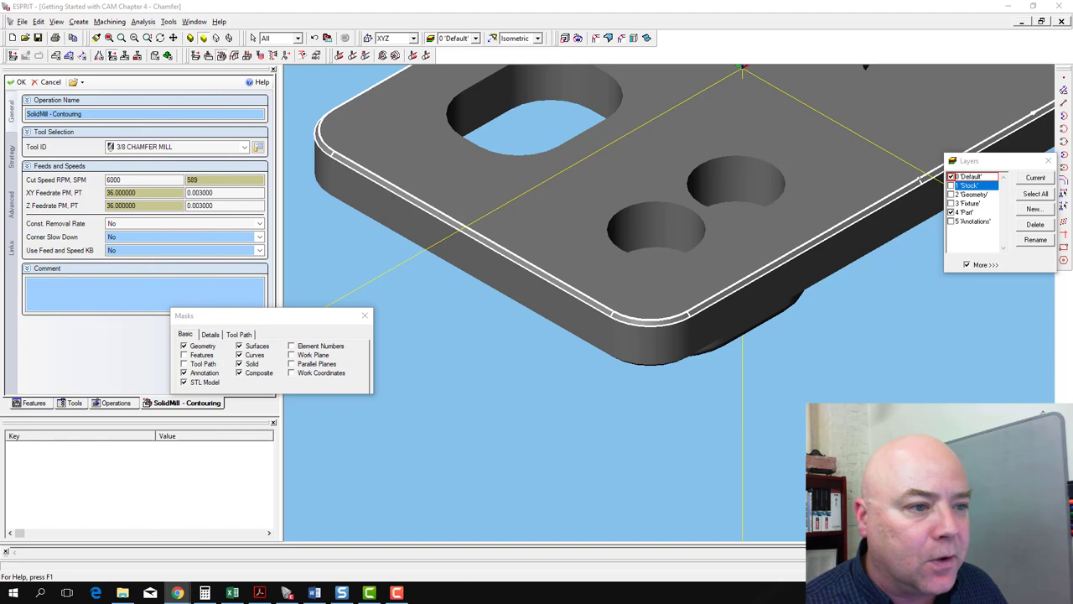
On the Strategy page, set 1 rough pass and a Total Depth of 0.050.
{"action": "left_click", "coordinate": [12, 156]}
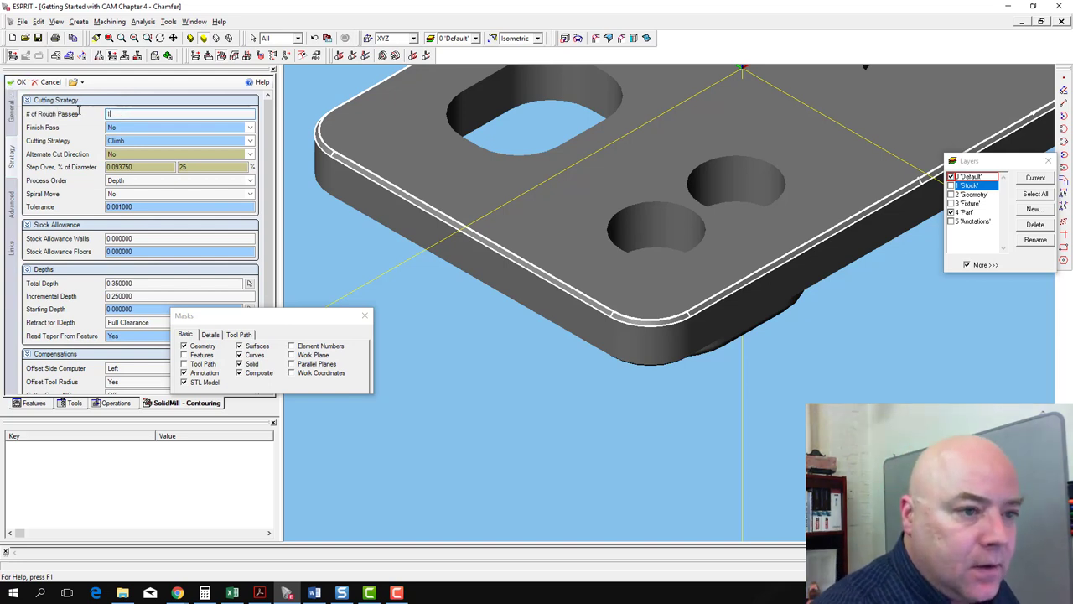
{"action": "key", "text": "Return"}
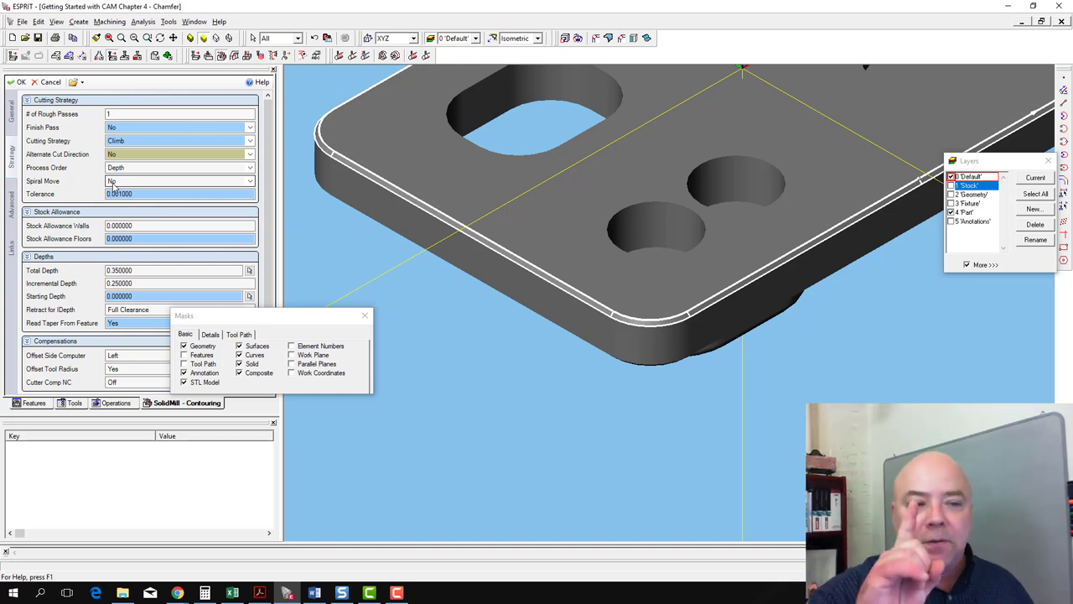
{"action": "left_click", "coordinate": [107, 225]}
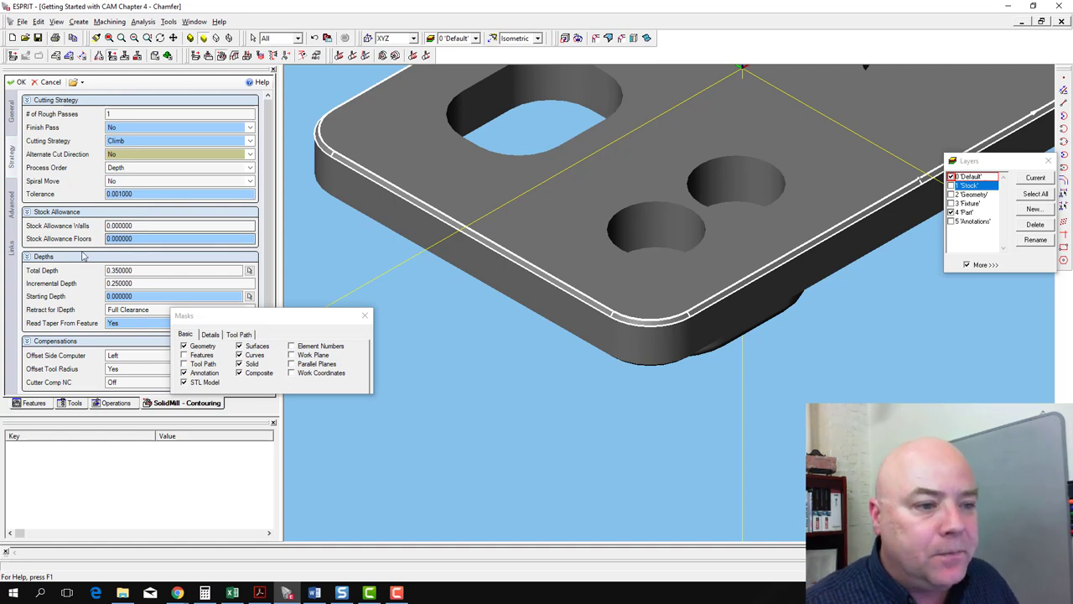
{"action": "left_click", "coordinate": [143, 271]}
{"action": "left_click", "coordinate": [134, 270]}
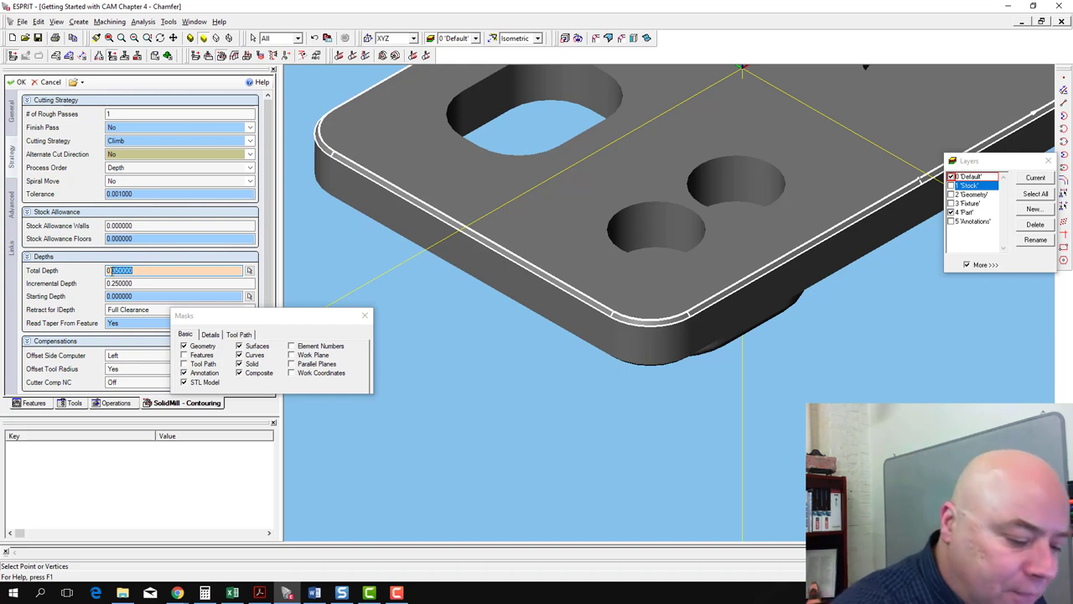
{"action": "type", "text": "0.05"}
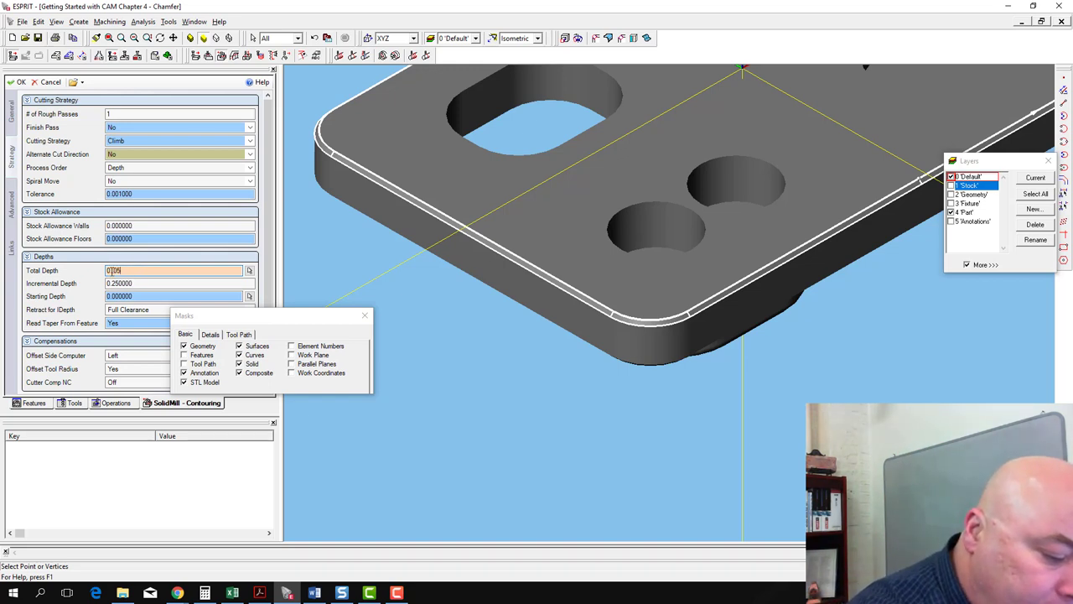
{"action": "type", "text": "0"}
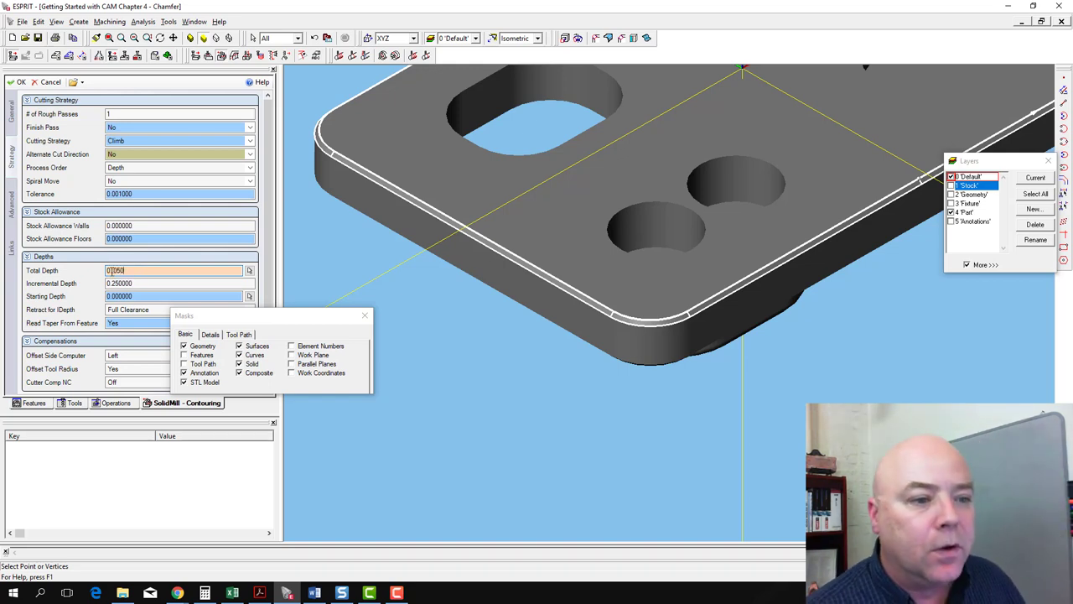
{"action": "left_click", "coordinate": [137, 283]}
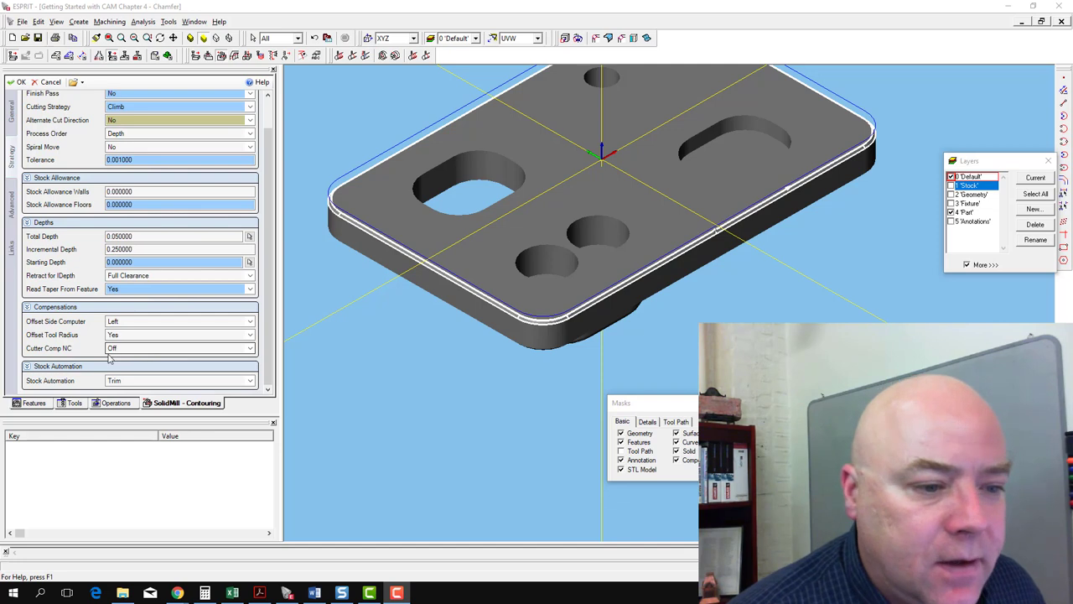
Review the Advanced and Links settings, then accept the contouring operation.
{"action": "left_click", "coordinate": [12, 204]}
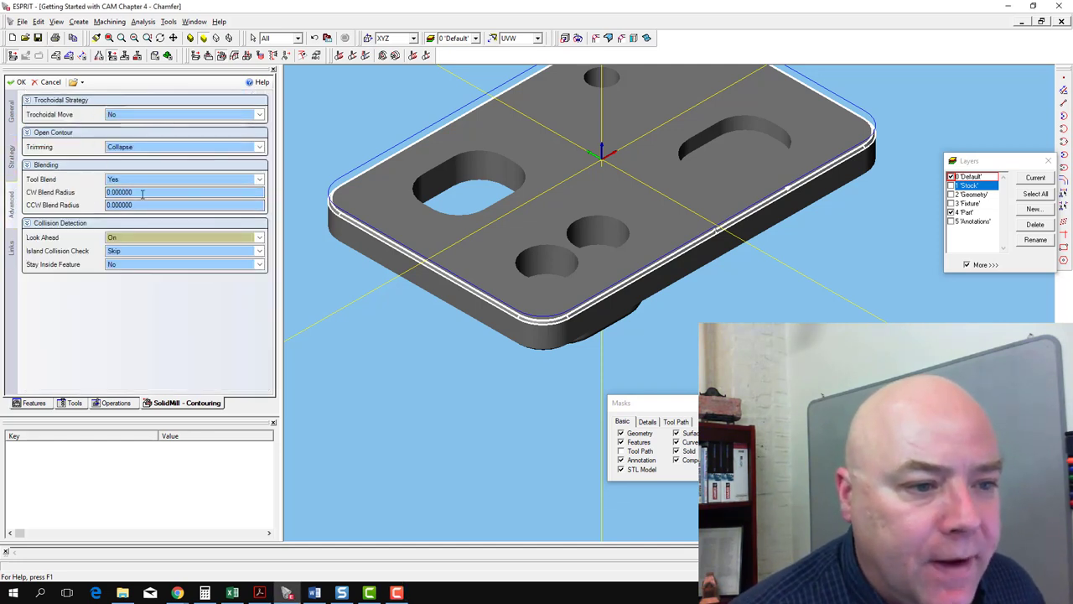
{"action": "left_click", "coordinate": [12, 245]}
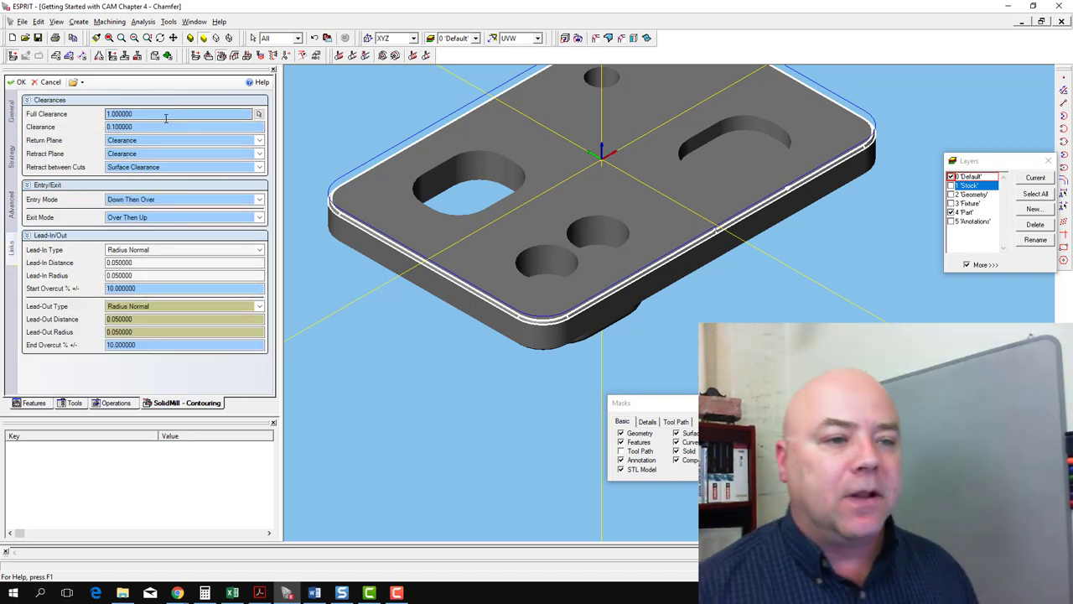
{"action": "left_click", "coordinate": [21, 82]}
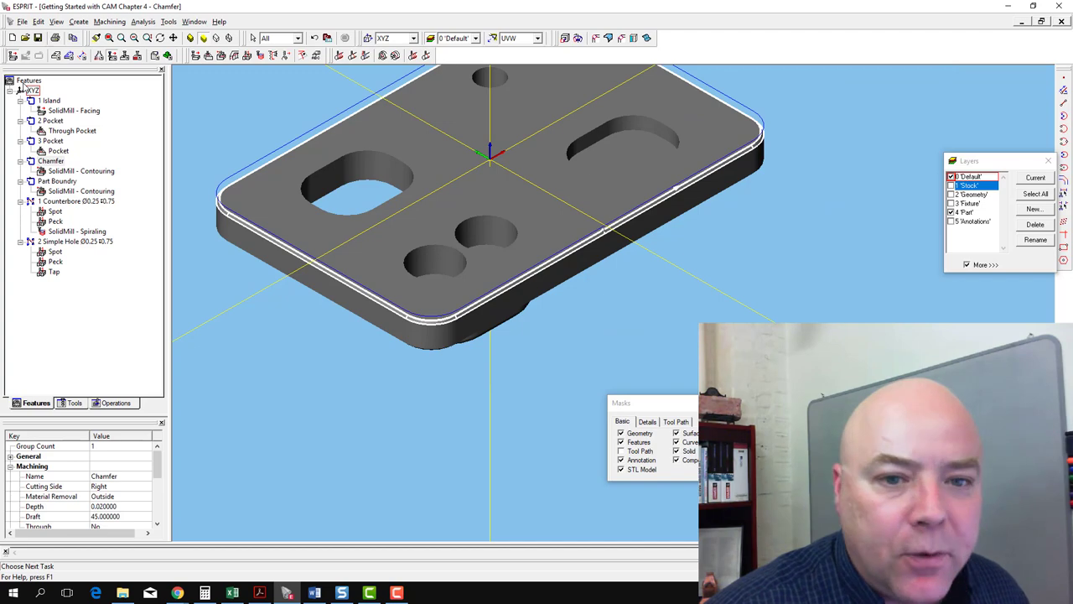
Reopen the Chamfer contouring operation's Strategy page and zoom in on the plate's top edge.
{"action": "left_click", "coordinate": [76, 171]}
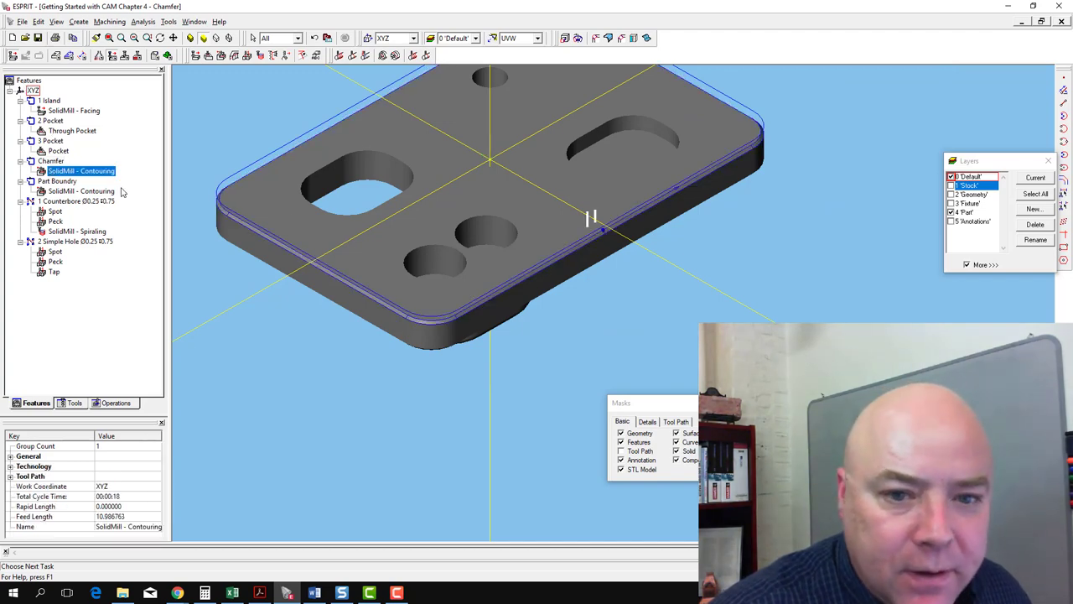
{"action": "scroll", "coordinate": [602, 225], "scroll_direction": "up", "scroll_amount": 8}
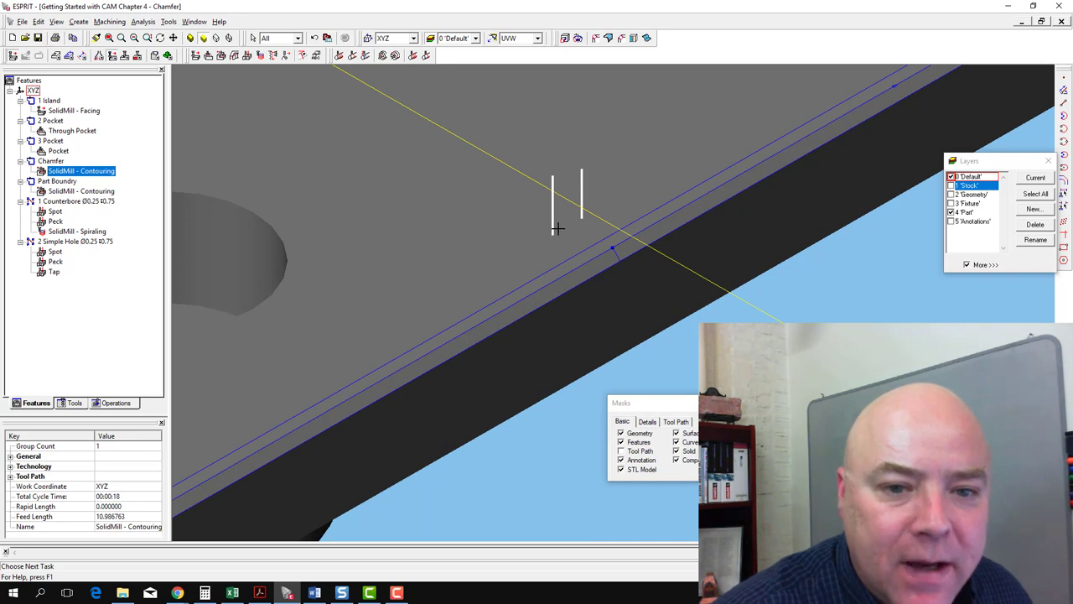
{"action": "scroll", "coordinate": [587, 217], "scroll_direction": "down", "scroll_amount": 5}
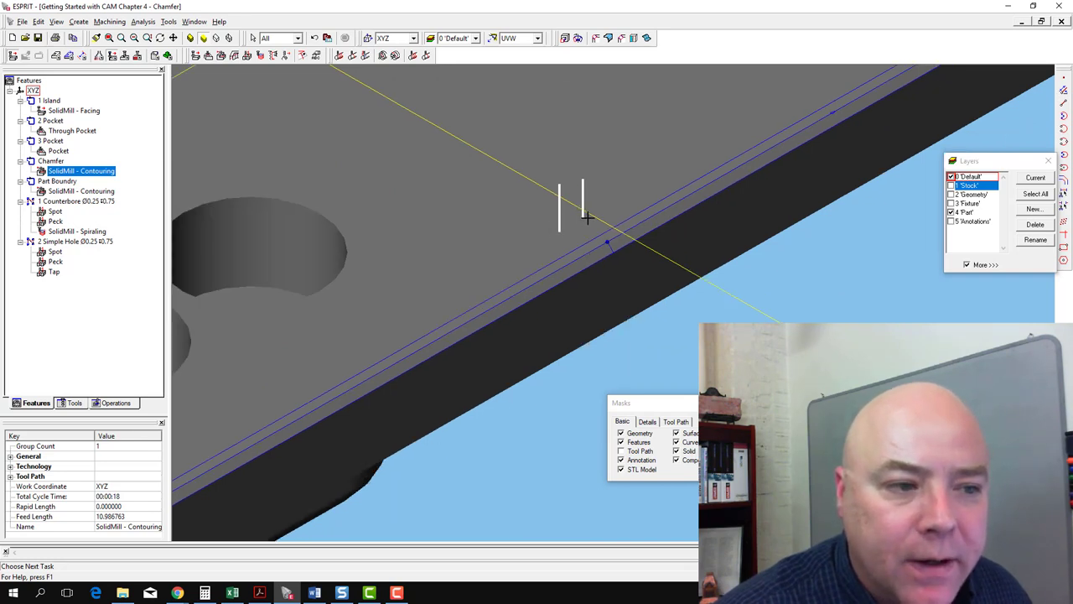
{"action": "double_click", "coordinate": [90, 171]}
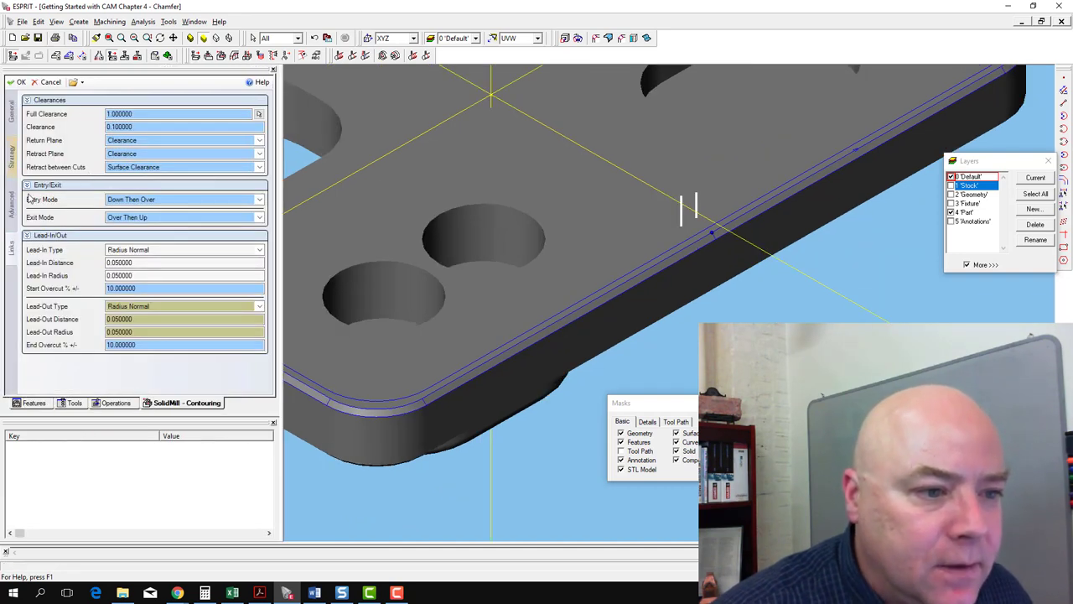
{"action": "left_click", "coordinate": [11, 155]}
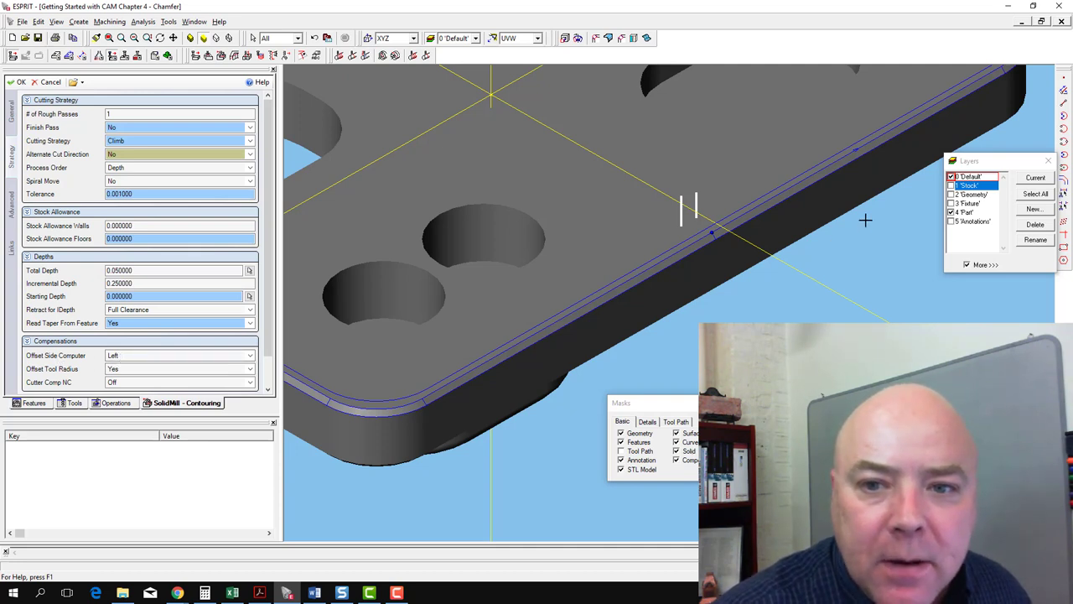
{"action": "scroll", "coordinate": [860, 218], "scroll_direction": "up", "scroll_amount": 2}
{"action": "middle_click_drag", "start_coordinate": [850, 149], "coordinate": [719, 321]}
{"action": "scroll", "coordinate": [717, 289], "scroll_direction": "up", "scroll_amount": 5}
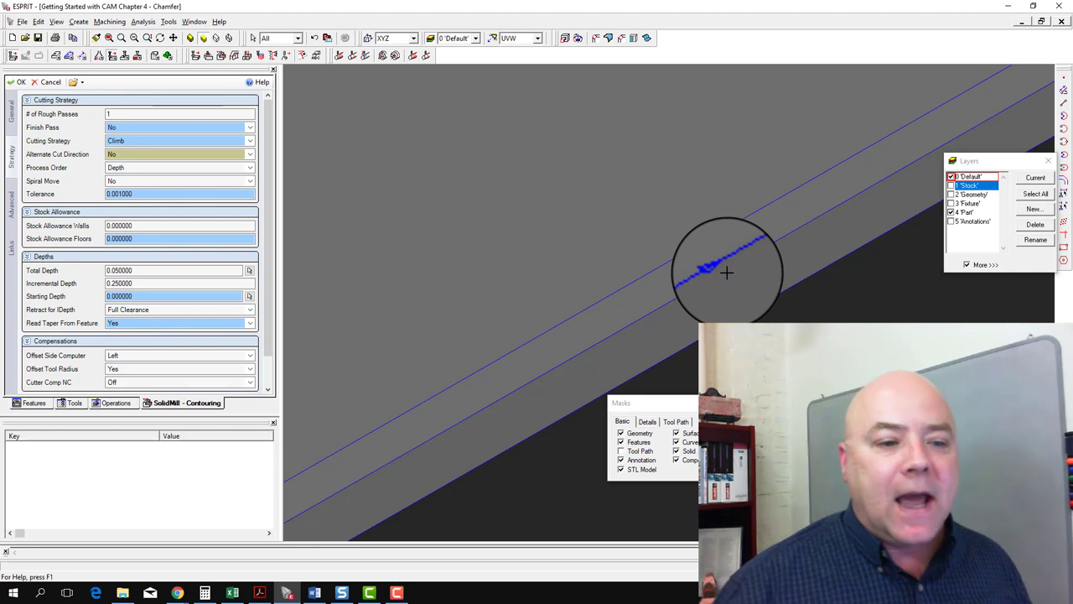
Cancel the operation settings and reverse the Chamfer feature's direction.
{"action": "left_click", "coordinate": [48, 83]}
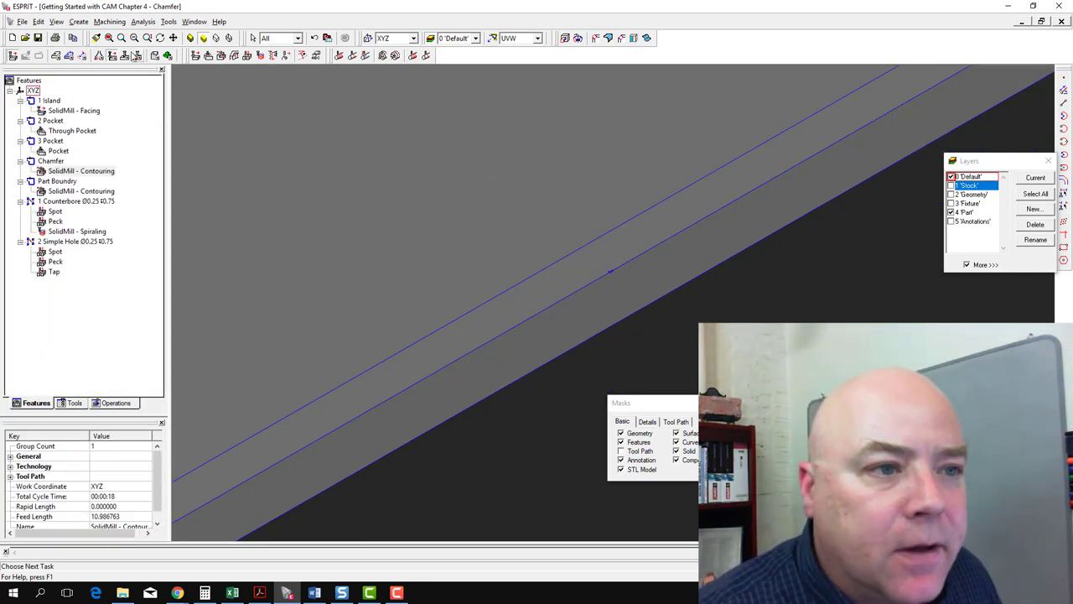
{"action": "left_click", "coordinate": [70, 56]}
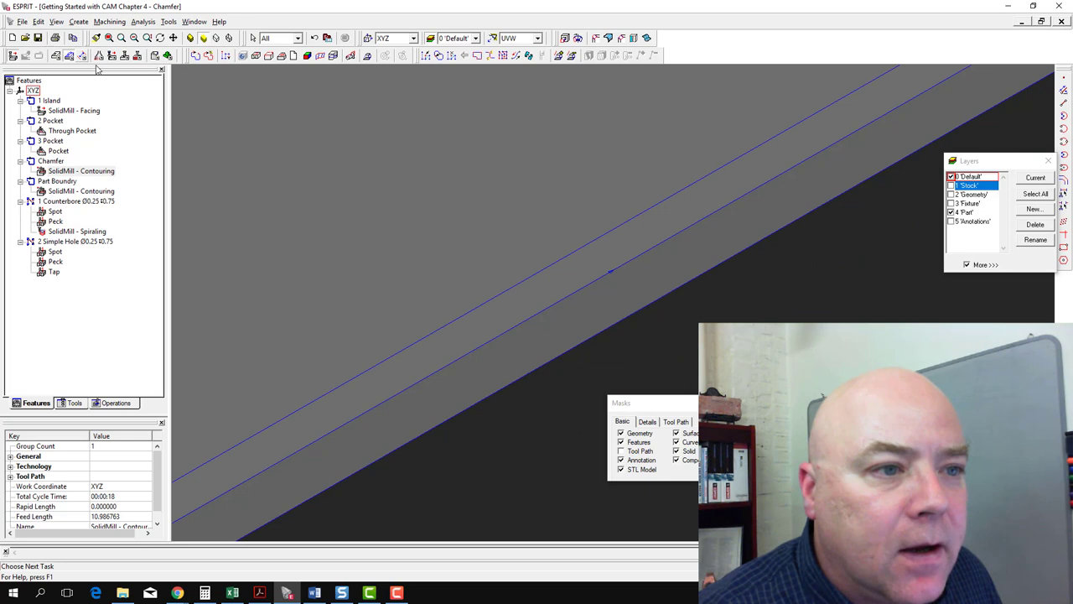
{"action": "left_click", "coordinate": [515, 55]}
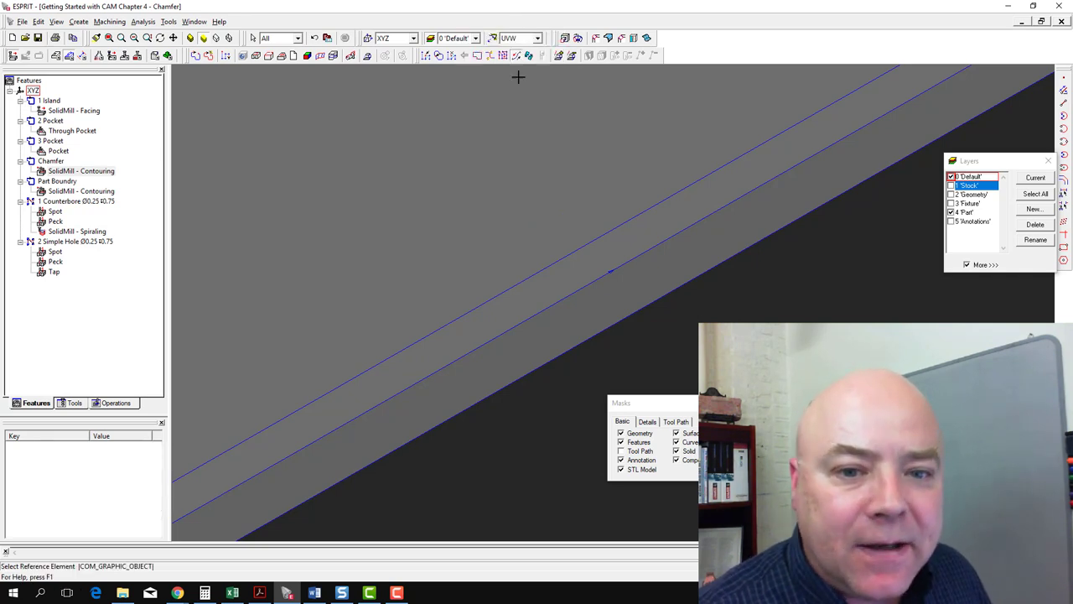
{"action": "left_click", "coordinate": [618, 266]}
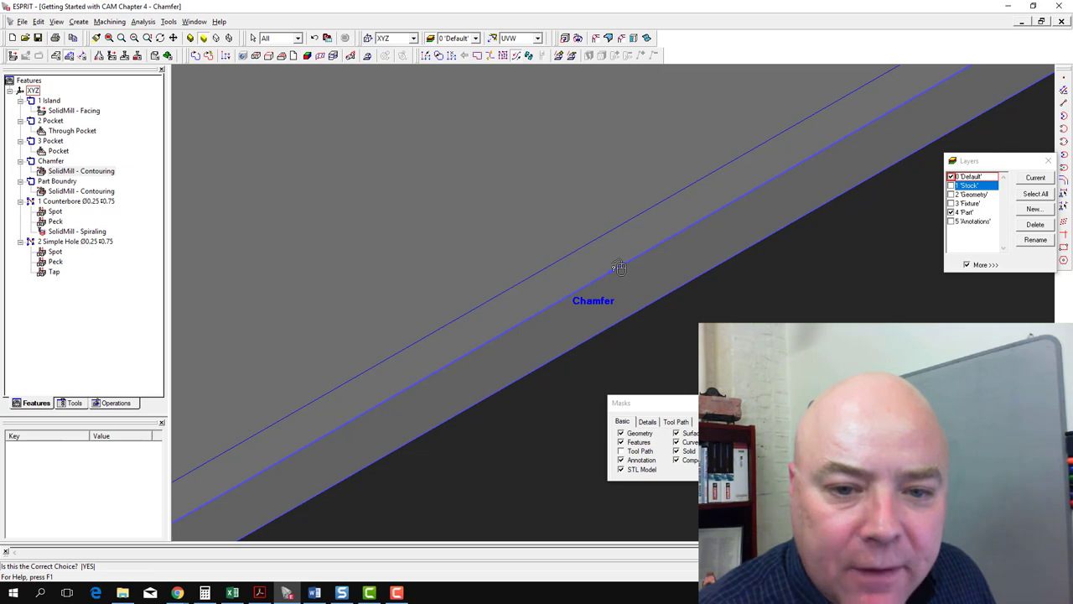
{"action": "left_click", "coordinate": [618, 266]}
{"action": "scroll", "coordinate": [618, 257], "scroll_direction": "down", "scroll_amount": 6}
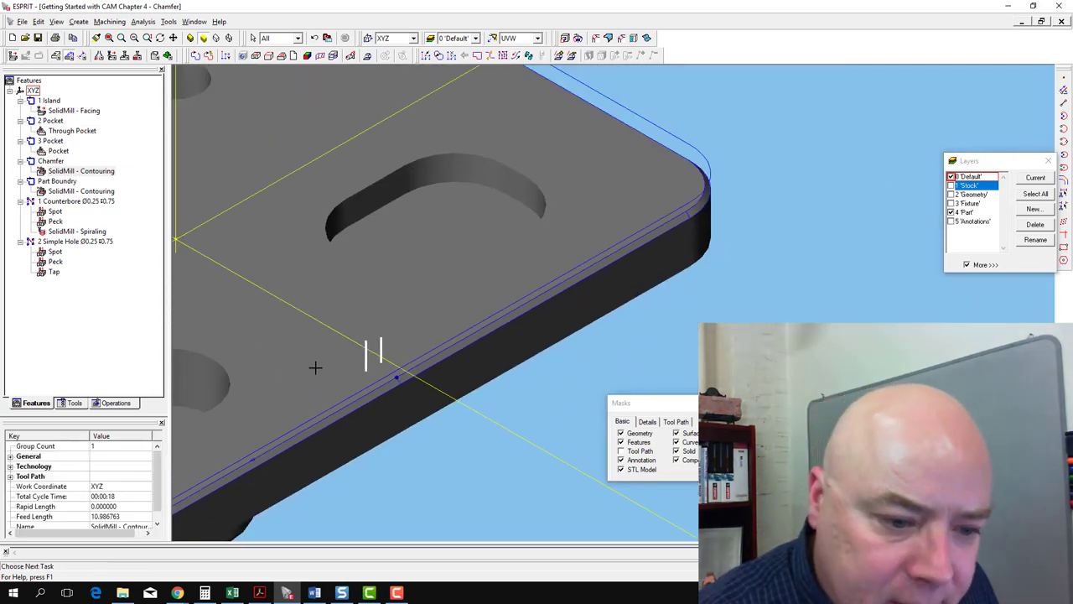
{"action": "middle_click_drag", "start_coordinate": [315, 367], "coordinate": [462, 406]}
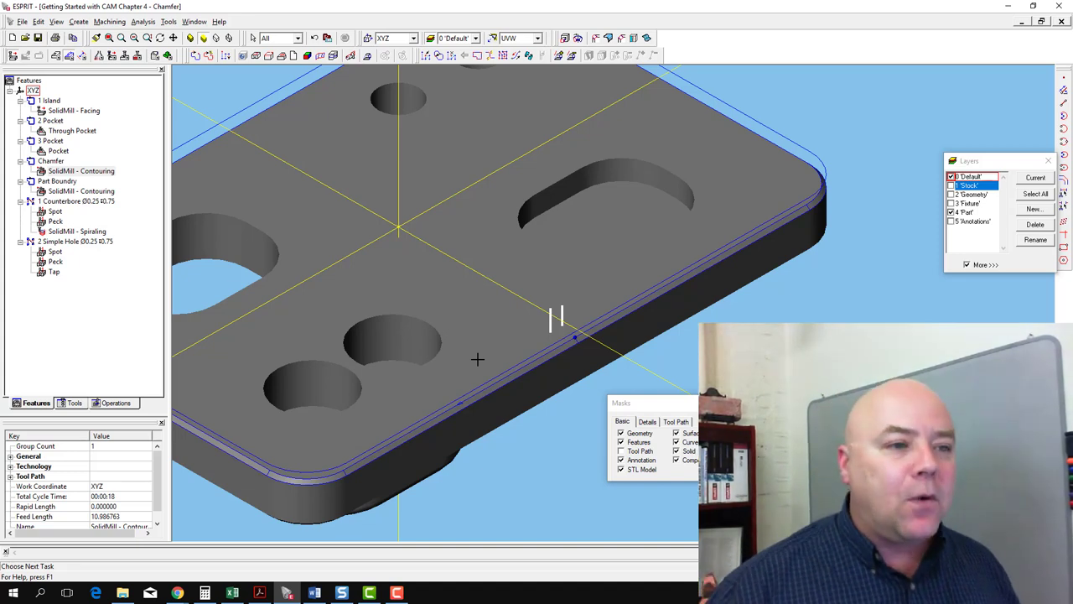
Rebuild the Chamfer contouring toolpath, giving a 00:00:20 cycle time, and reselect it.
{"action": "left_click", "coordinate": [76, 172]}
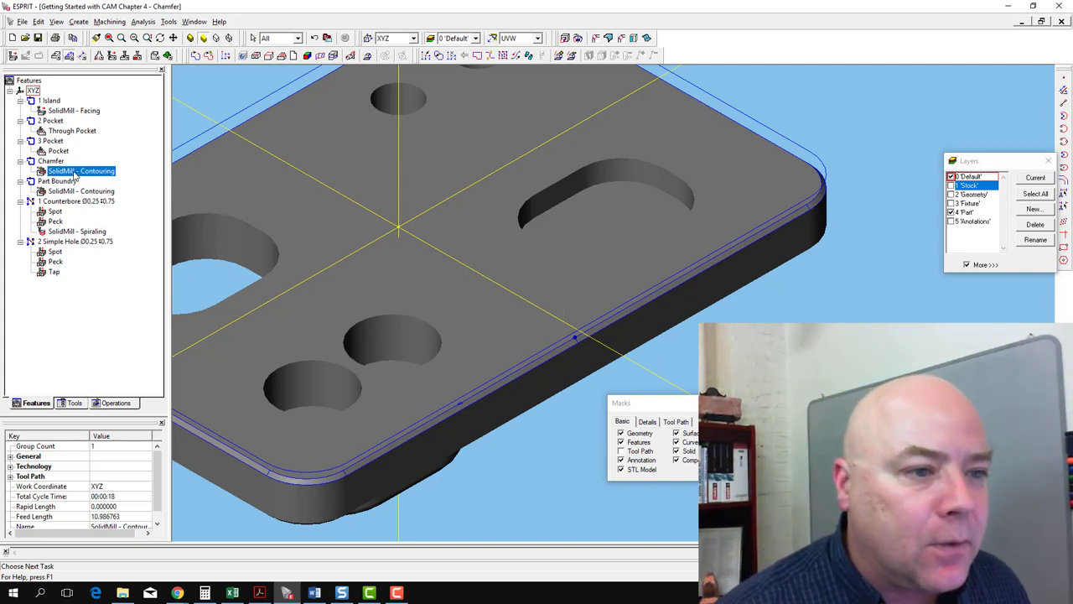
{"action": "right_click", "coordinate": [76, 173]}
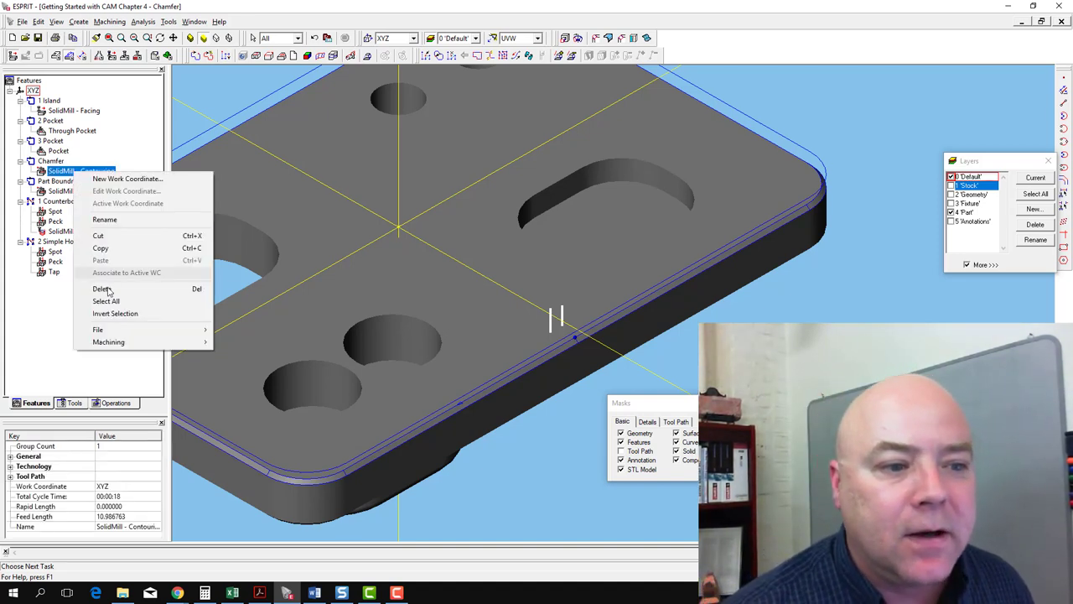
{"action": "mouse_move", "coordinate": [111, 347]}
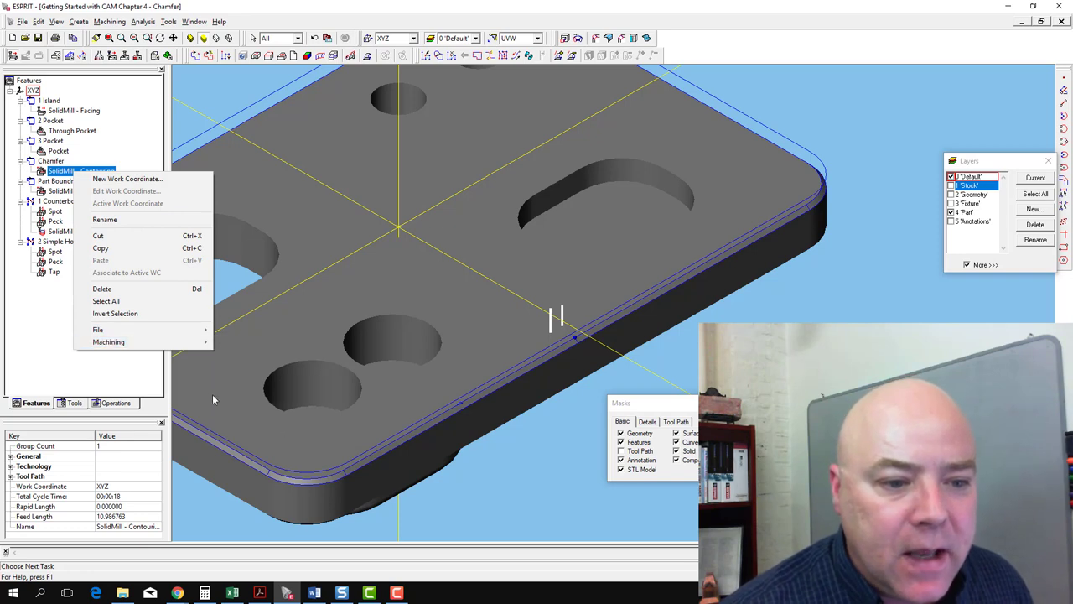
{"action": "mouse_move", "coordinate": [191, 344]}
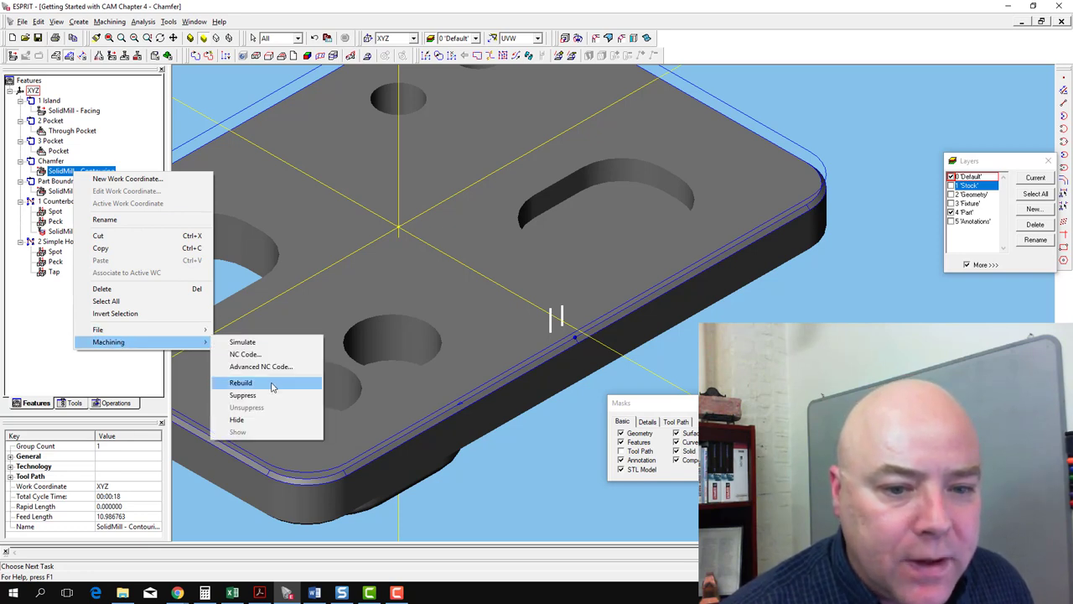
{"action": "left_click", "coordinate": [241, 382]}
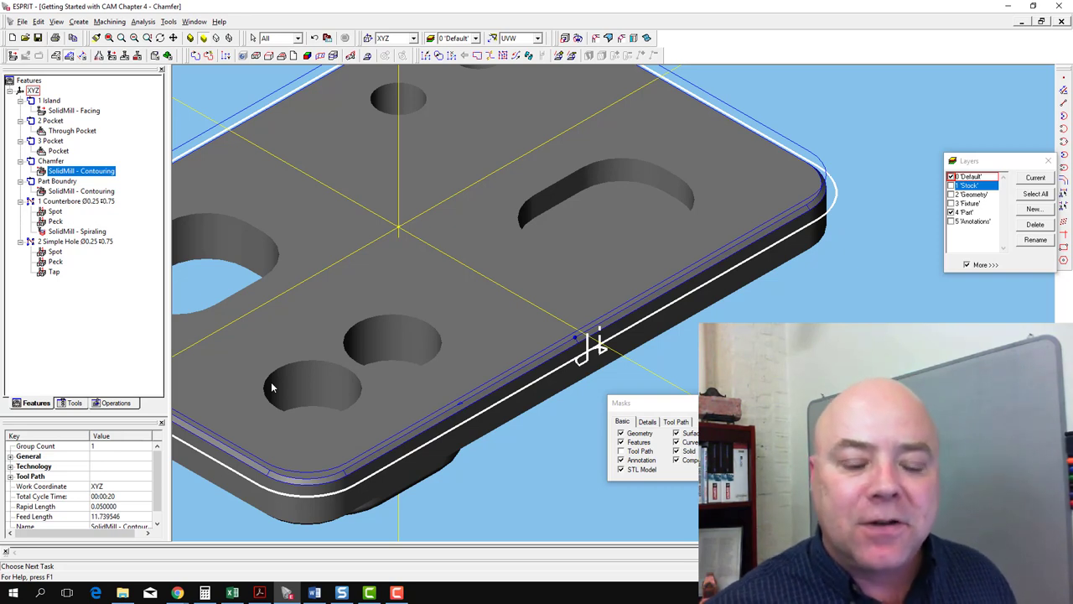
{"action": "left_click", "coordinate": [233, 93]}
{"action": "left_click", "coordinate": [106, 172]}
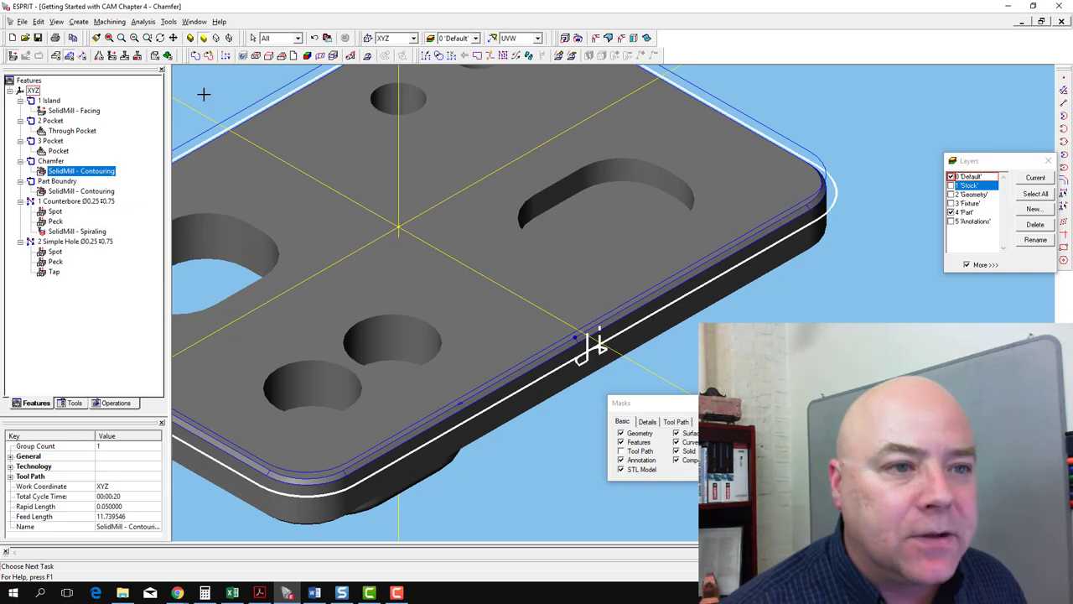
Play the machining simulation and pan to view the whole chamfered plate.
{"action": "left_click", "coordinate": [168, 55]}
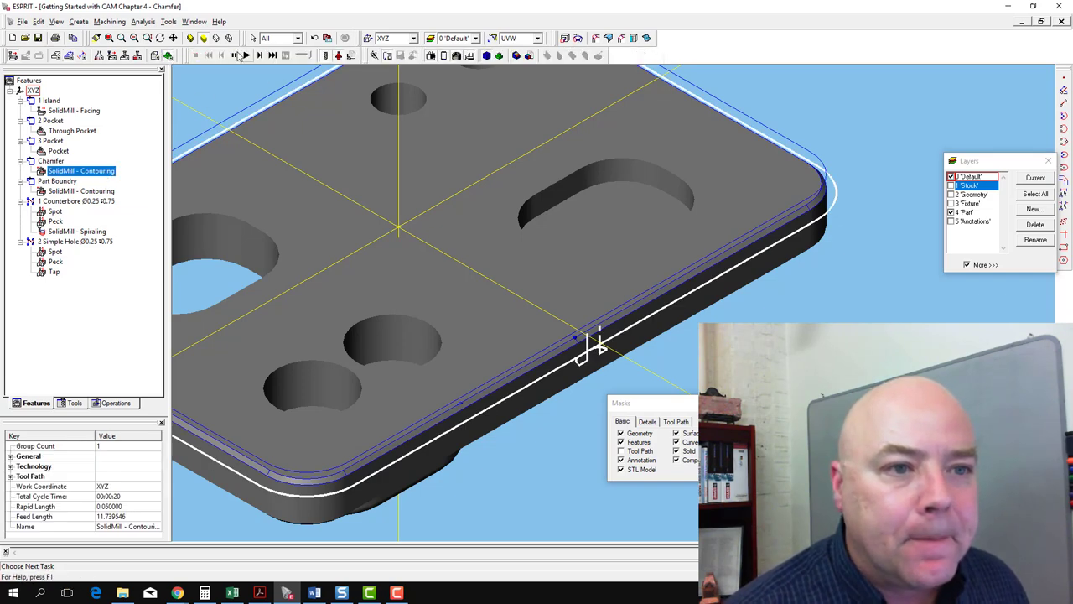
{"action": "left_click", "coordinate": [245, 55]}
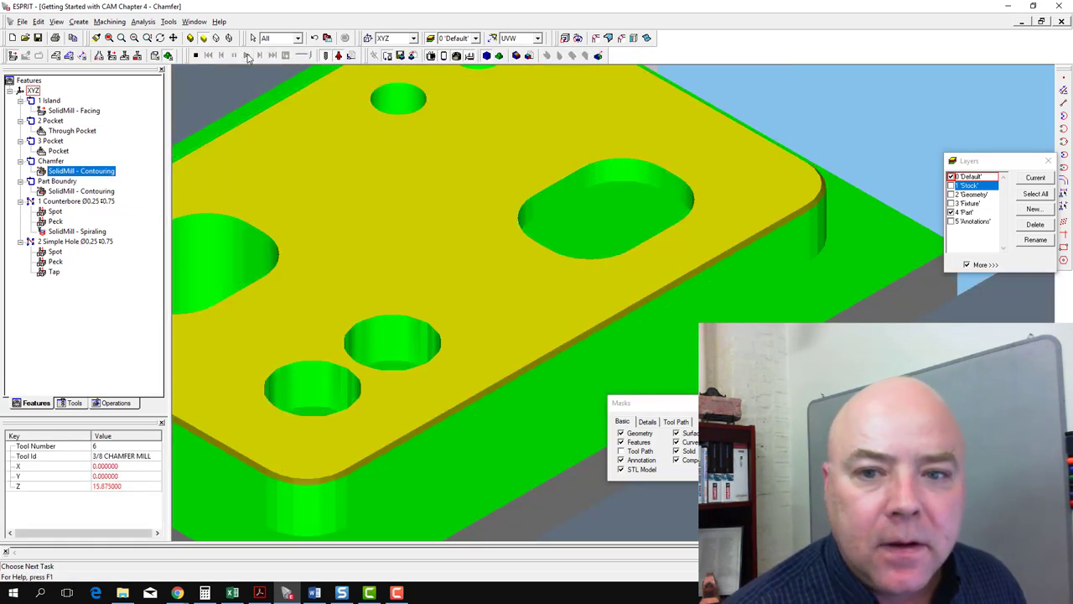
{"action": "scroll", "coordinate": [422, 384], "scroll_direction": "up", "scroll_amount": 2}
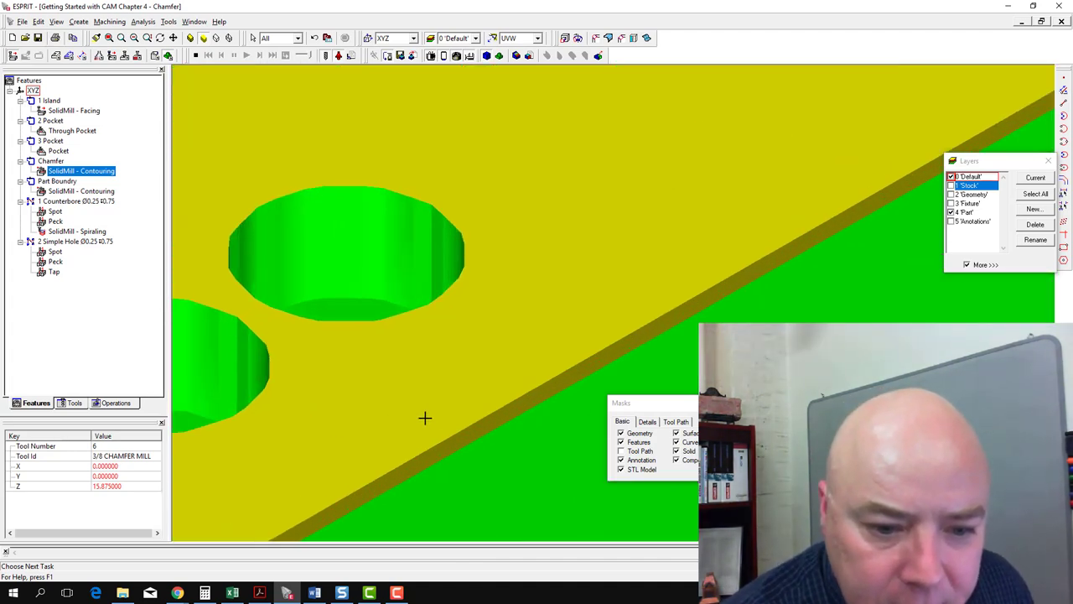
{"action": "scroll", "coordinate": [439, 378], "scroll_direction": "down", "scroll_amount": 4}
{"action": "middle_click_drag", "start_coordinate": [442, 368], "coordinate": [556, 351]}
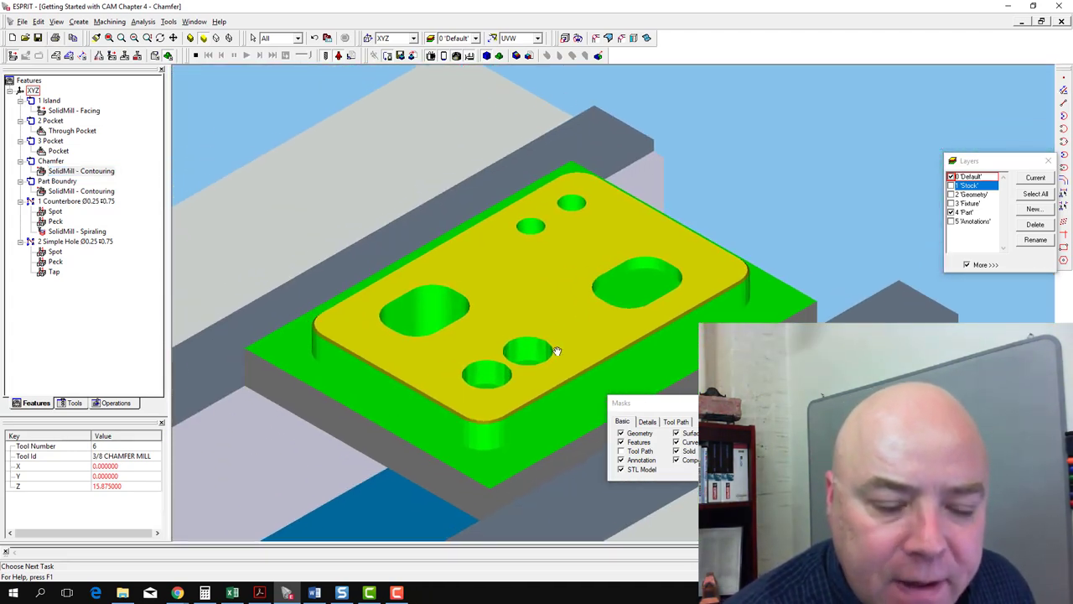